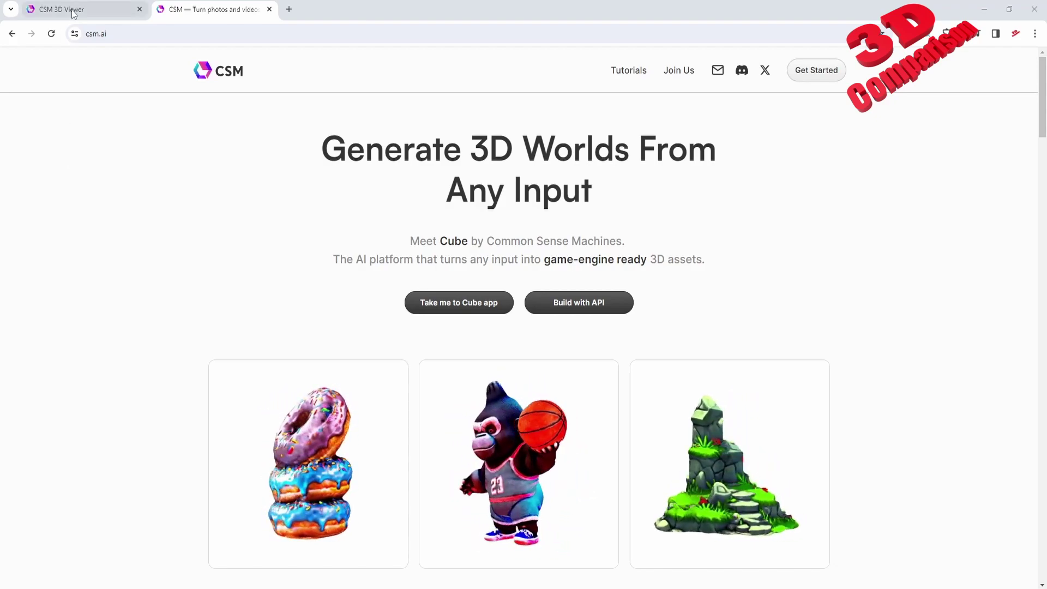
Step: Switch to the other browser tab showing CSM Cube's Editor's Pick grid of community models
{"action": "key", "text": "ctrl+Tab"}
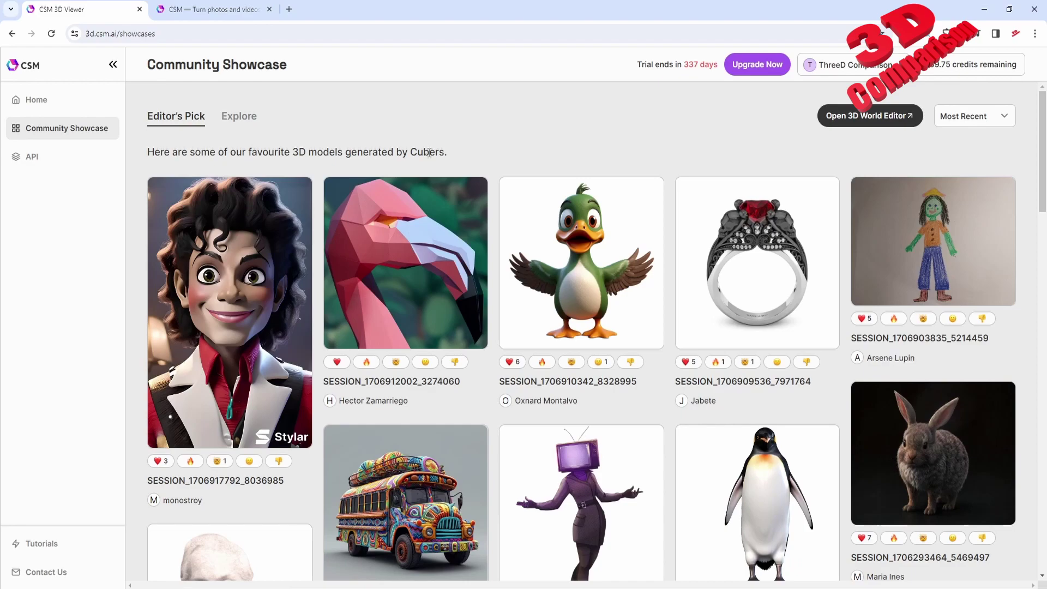
{"action": "mouse_move", "coordinate": [461, 246]}
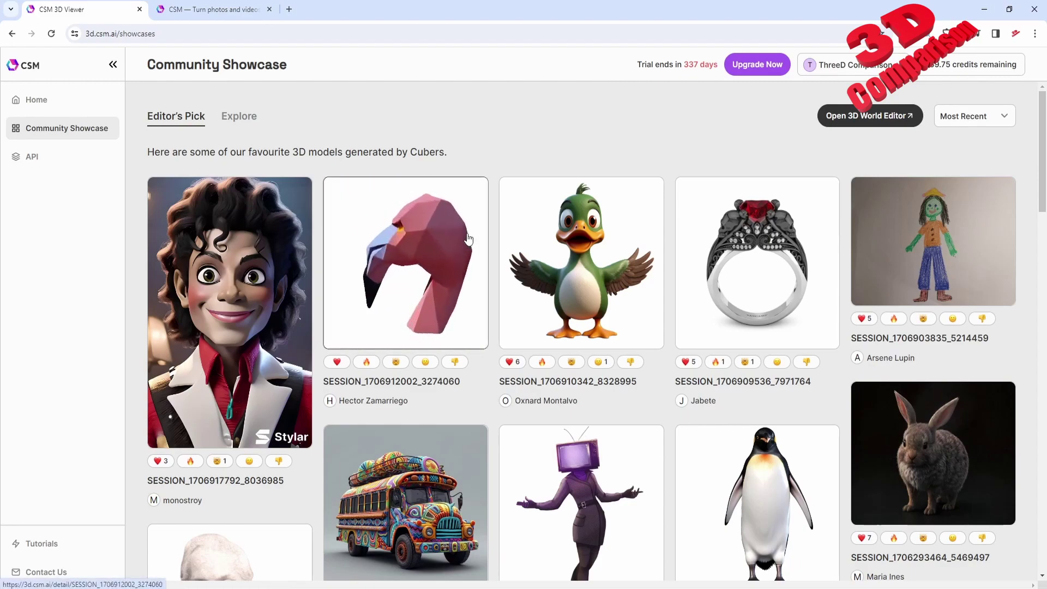
{"action": "left_click", "coordinate": [429, 253]}
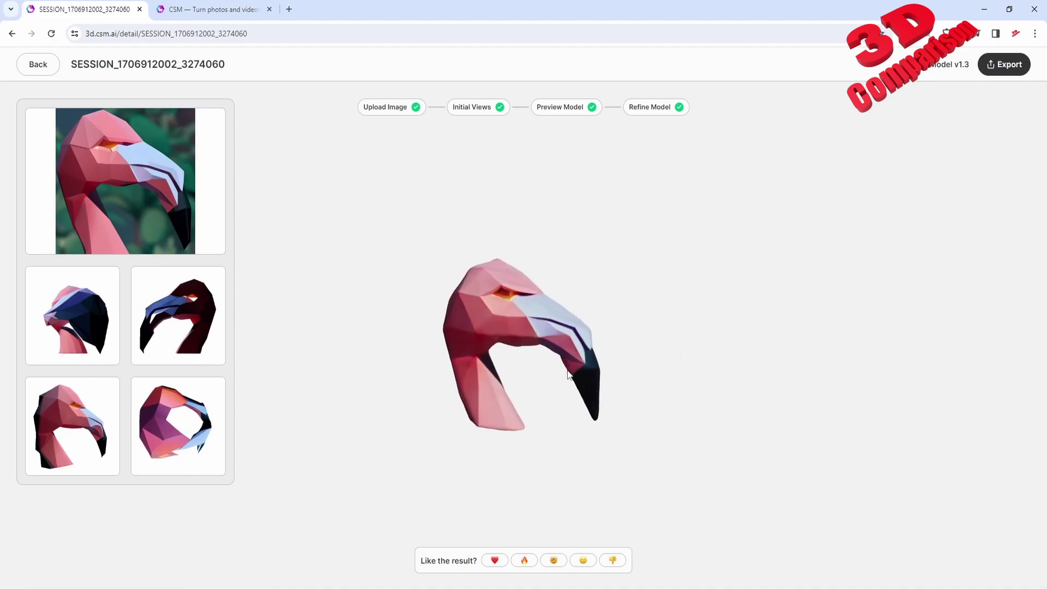
{"action": "scroll", "coordinate": [568, 374], "scroll_direction": "up", "scroll_amount": 5}
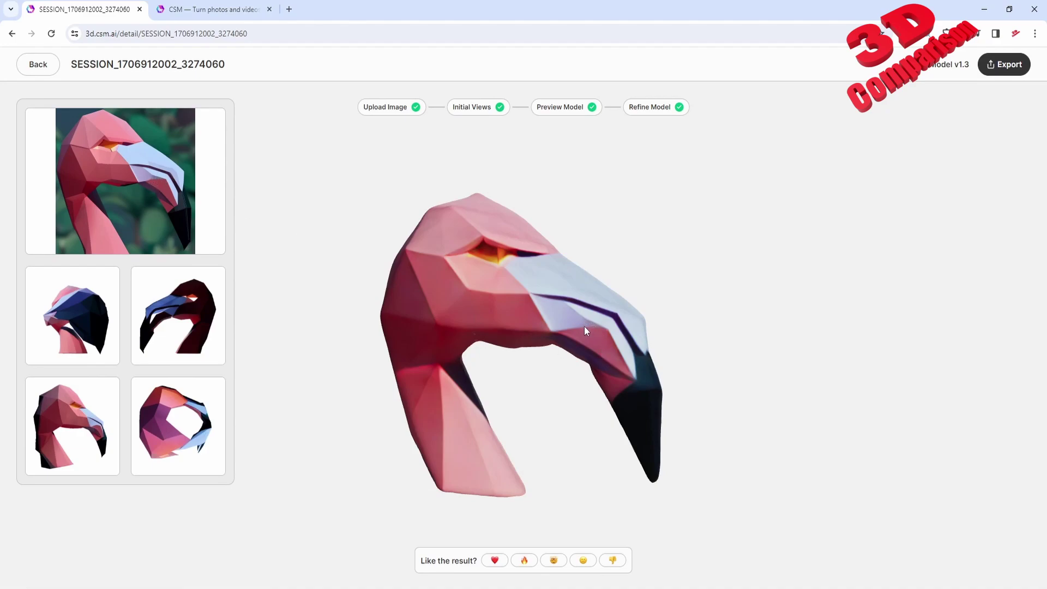
{"action": "left_click_drag", "start_coordinate": [696, 354], "coordinate": [648, 359]}
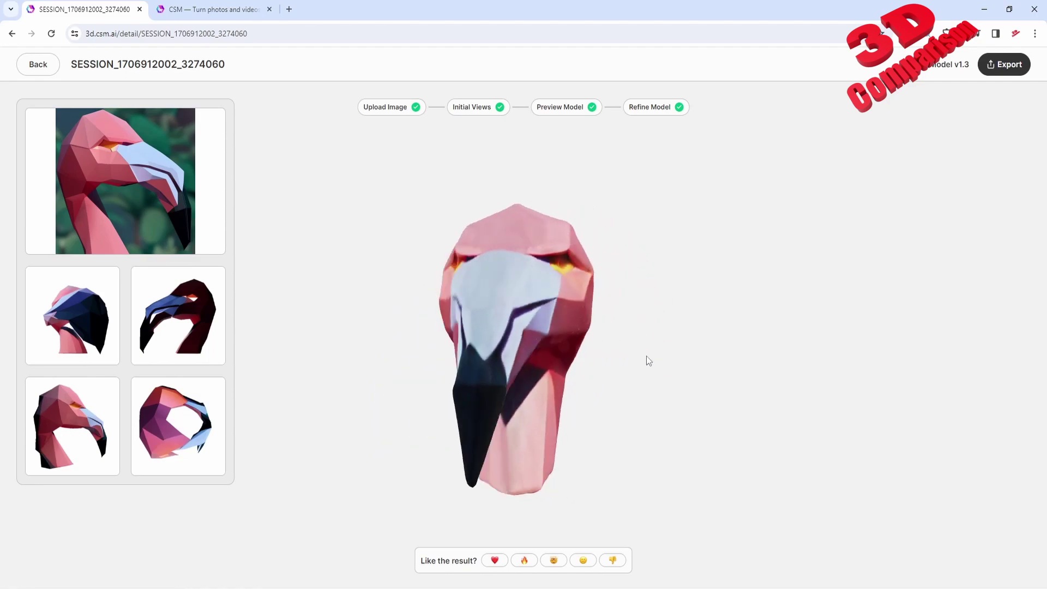
{"action": "left_click", "coordinate": [1005, 64]}
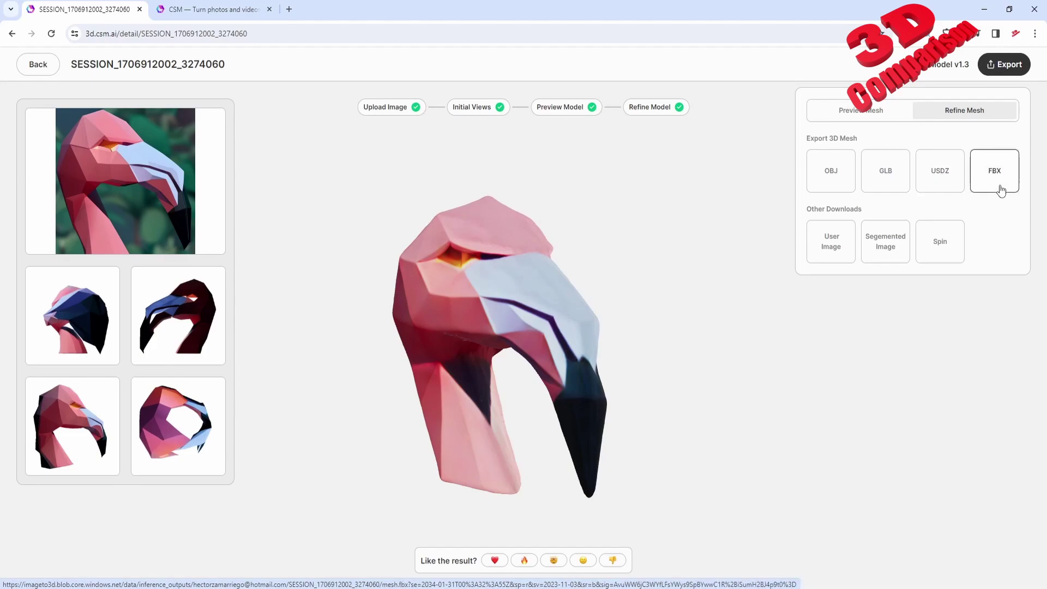
{"action": "left_click", "coordinate": [36, 64]}
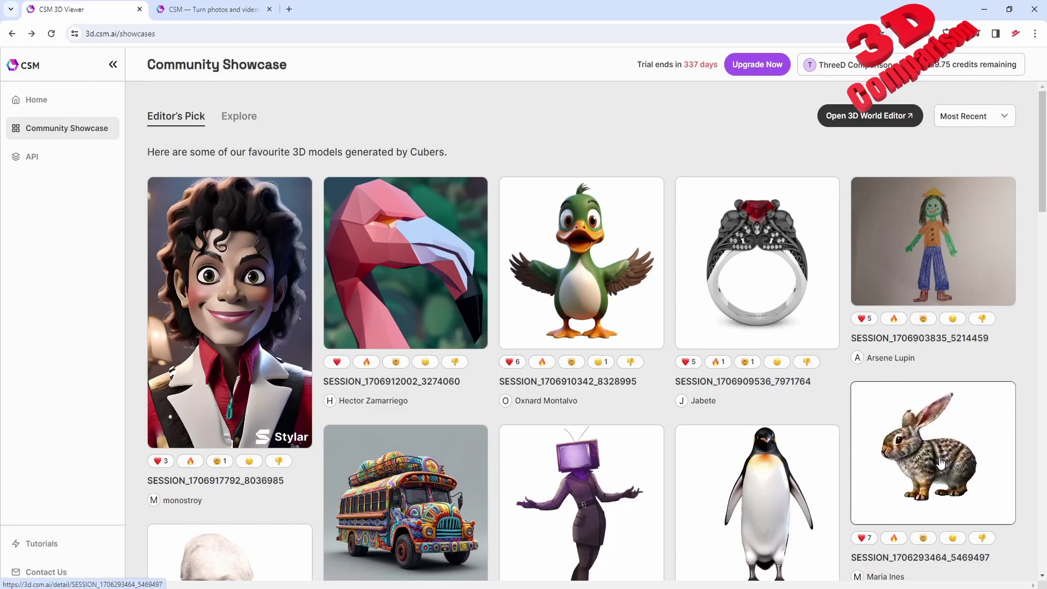
{"action": "scroll", "coordinate": [585, 453], "scroll_direction": "down", "scroll_amount": 1}
{"action": "scroll", "coordinate": [585, 452], "scroll_direction": "down", "scroll_amount": 2}
{"action": "scroll", "coordinate": [238, 391], "scroll_direction": "down", "scroll_amount": 2}
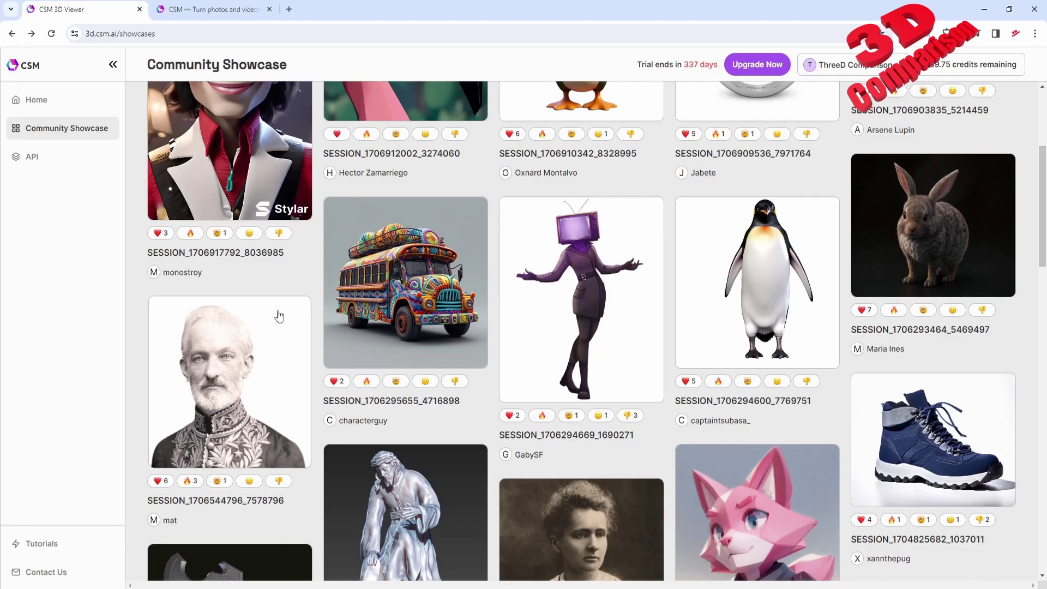
{"action": "mouse_move", "coordinate": [276, 311]}
{"action": "left_click", "coordinate": [272, 355]}
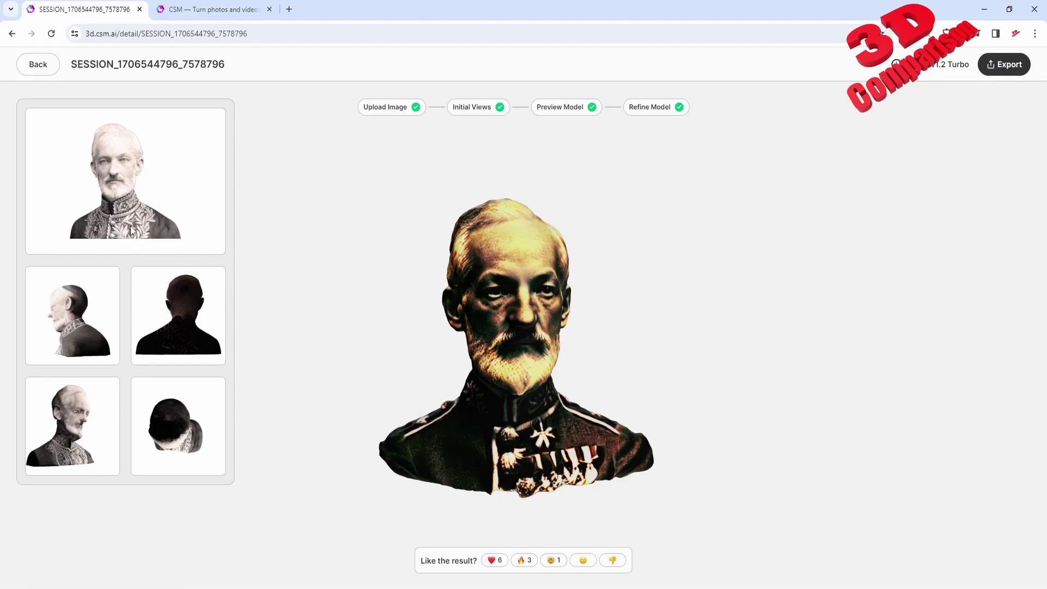
{"action": "left_click_drag", "start_coordinate": [609, 364], "coordinate": [587, 346]}
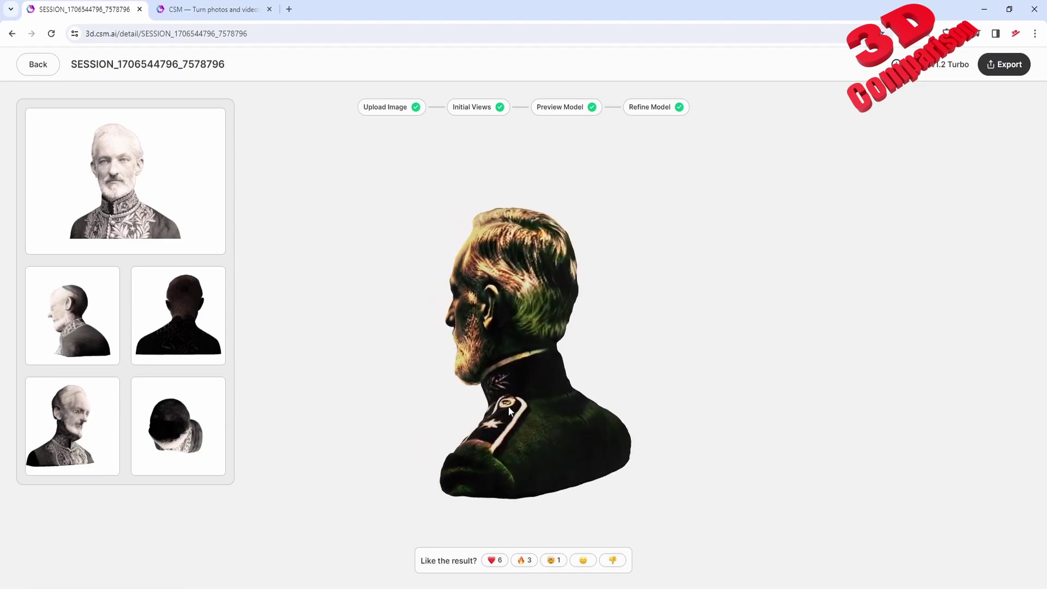
{"action": "left_click_drag", "start_coordinate": [632, 392], "coordinate": [404, 367]}
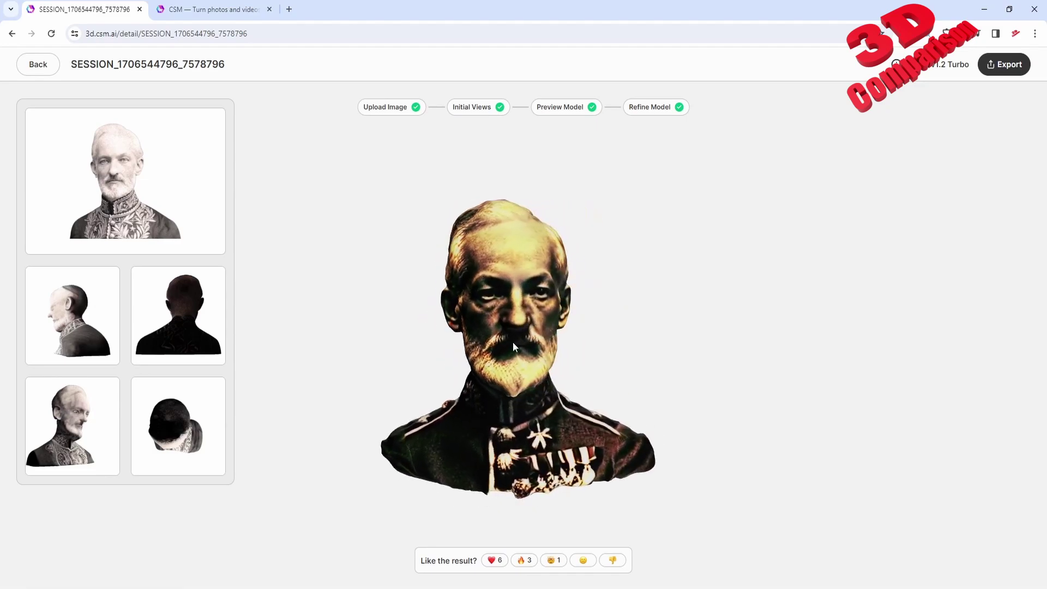
{"action": "scroll", "coordinate": [529, 345], "scroll_direction": "up", "scroll_amount": 5}
{"action": "left_click_drag", "start_coordinate": [568, 342], "coordinate": [511, 268]}
{"action": "scroll", "coordinate": [526, 329], "scroll_direction": "down", "scroll_amount": 5}
{"action": "left_click", "coordinate": [38, 65]}
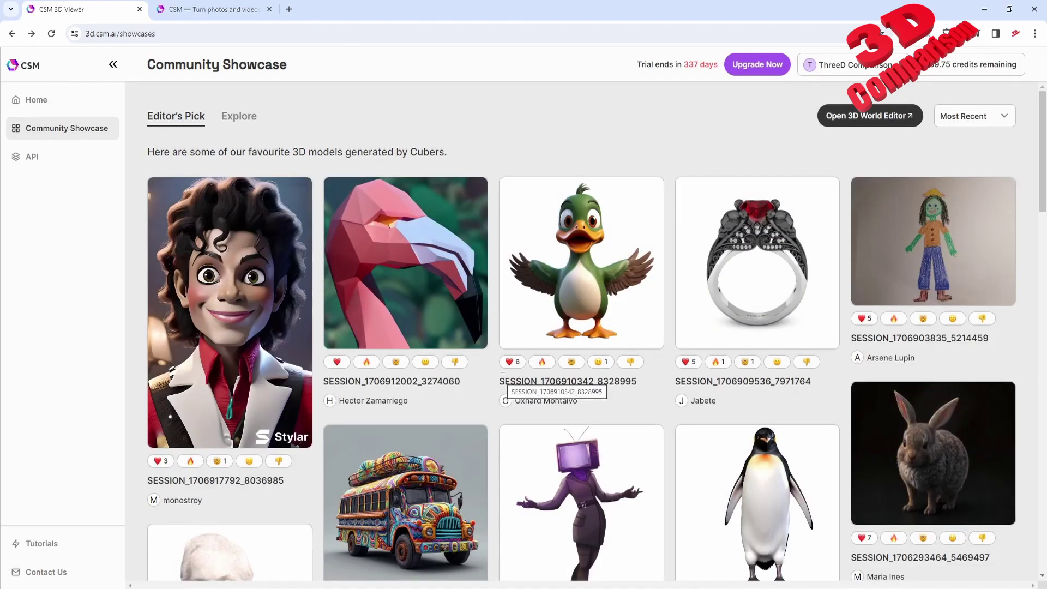
{"action": "scroll", "coordinate": [502, 376], "scroll_direction": "down", "scroll_amount": 2}
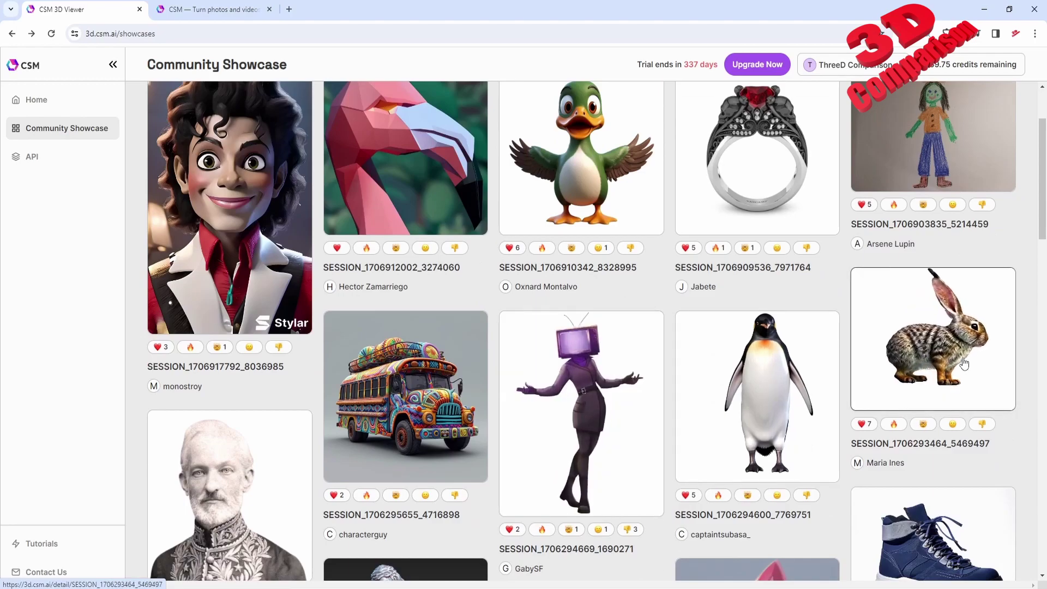
{"action": "left_click", "coordinate": [964, 363]}
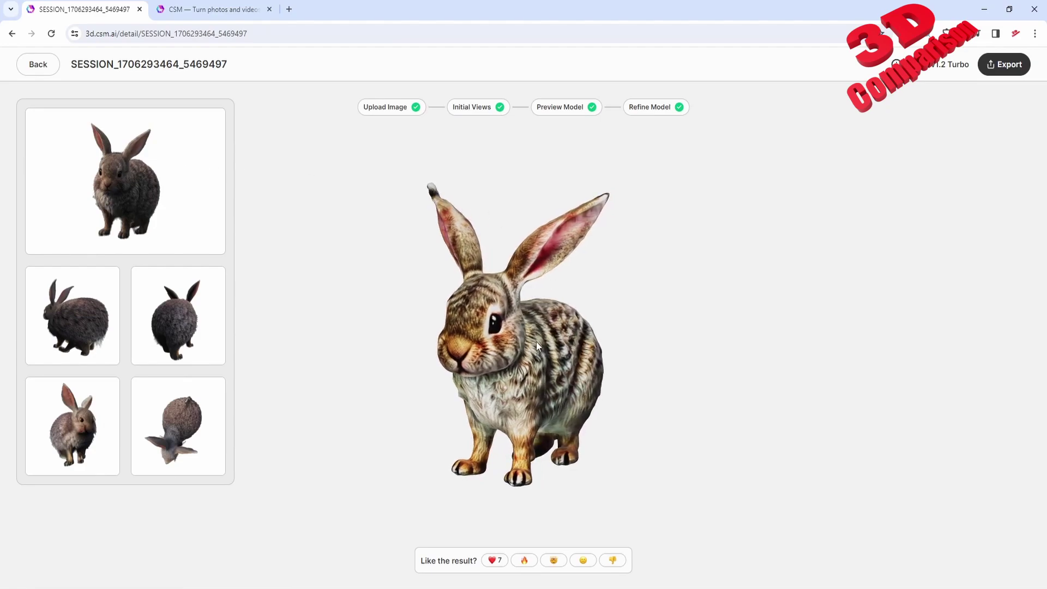
{"action": "scroll", "coordinate": [535, 342], "scroll_direction": "up", "scroll_amount": 5}
{"action": "scroll", "coordinate": [510, 329], "scroll_direction": "down", "scroll_amount": 3}
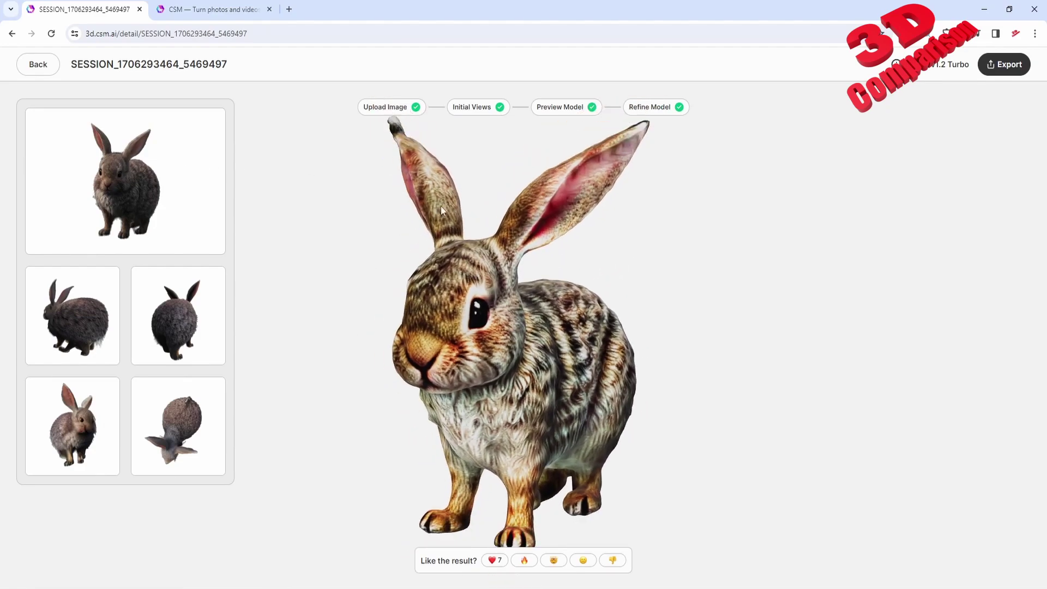
{"action": "left_click_drag", "start_coordinate": [443, 214], "coordinate": [588, 159]}
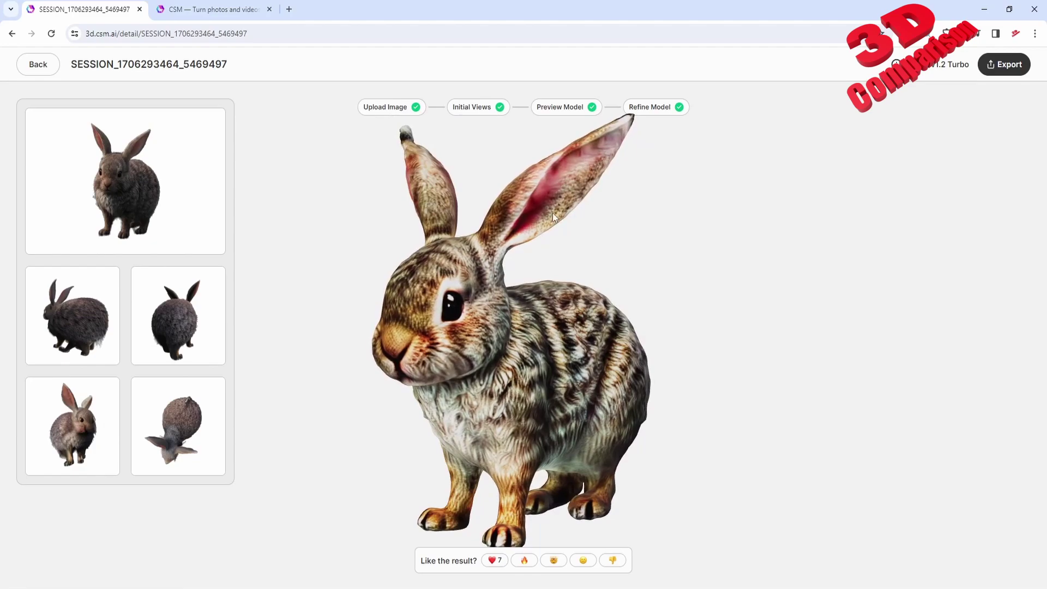
{"action": "left_click_drag", "start_coordinate": [547, 216], "coordinate": [616, 124]}
{"action": "scroll", "coordinate": [600, 169], "scroll_direction": "down", "scroll_amount": 2}
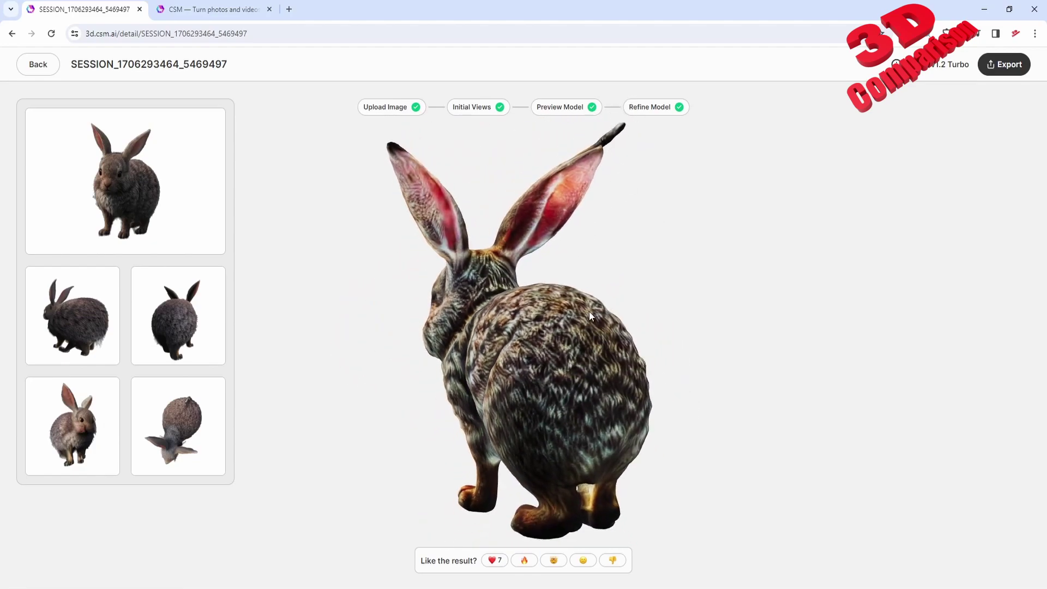
{"action": "left_click_drag", "start_coordinate": [602, 173], "coordinate": [511, 312]}
{"action": "left_click_drag", "start_coordinate": [562, 484], "coordinate": [678, 493]}
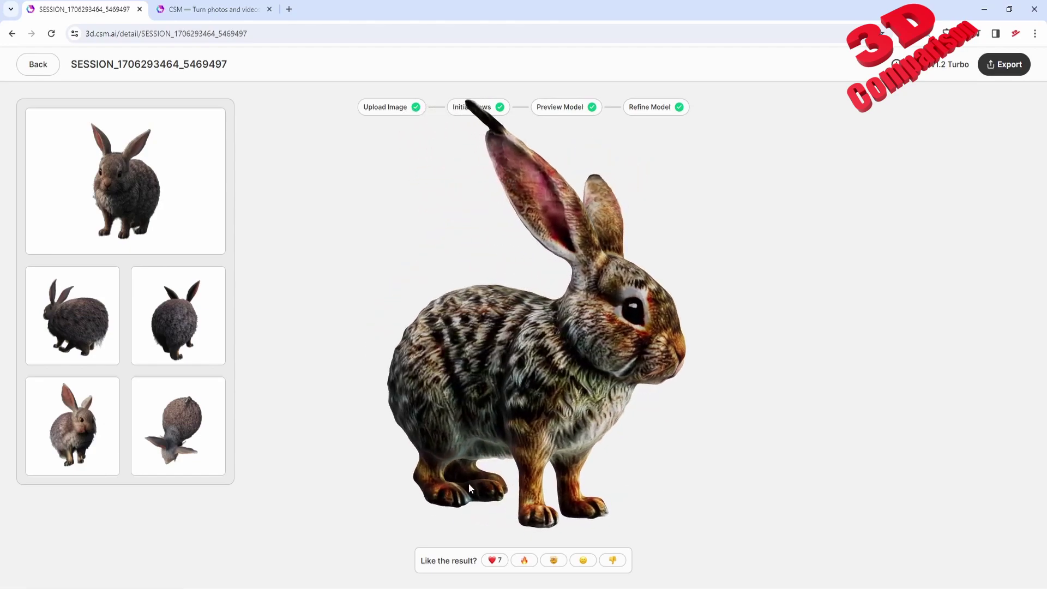
{"action": "left_click_drag", "start_coordinate": [465, 499], "coordinate": [592, 495]}
{"action": "left_click", "coordinate": [28, 65]}
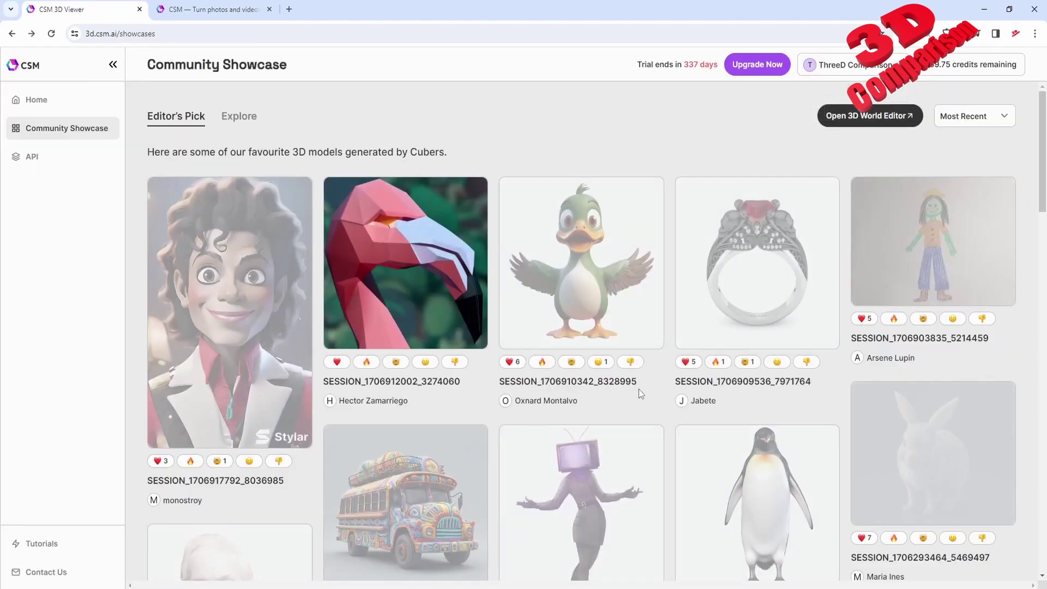
{"action": "scroll", "coordinate": [368, 258], "scroll_direction": "down", "scroll_amount": 5}
{"action": "scroll", "coordinate": [369, 258], "scroll_direction": "down", "scroll_amount": 1}
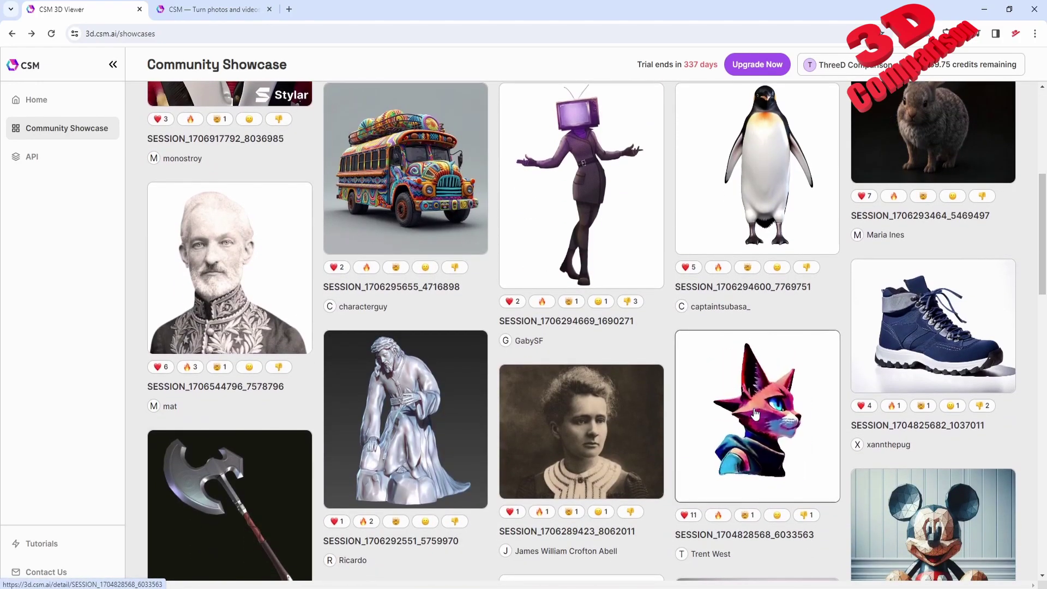
{"action": "scroll", "coordinate": [755, 414], "scroll_direction": "down", "scroll_amount": 3}
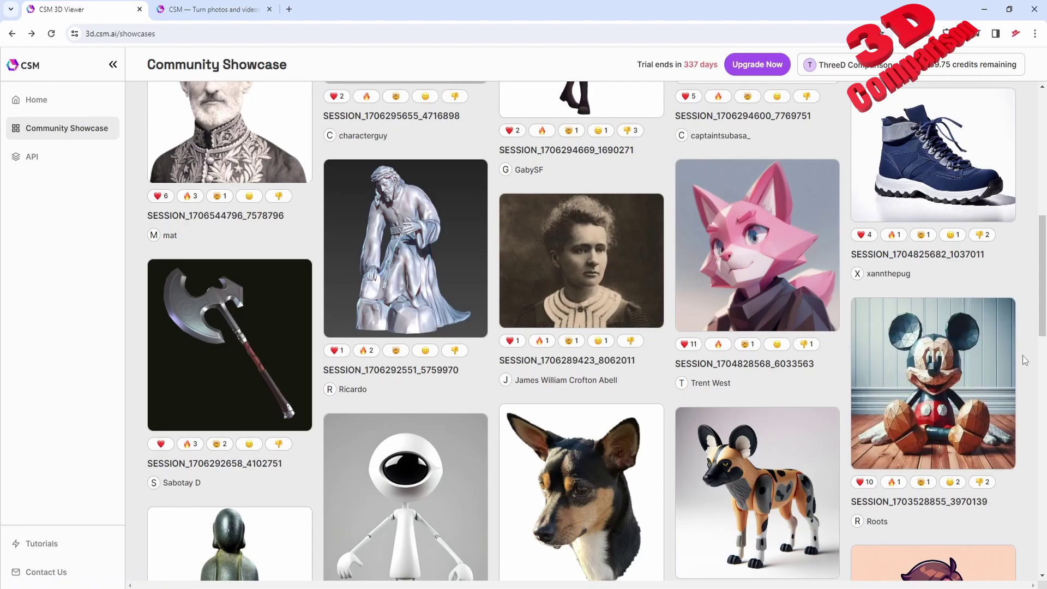
{"action": "mouse_move", "coordinate": [987, 384]}
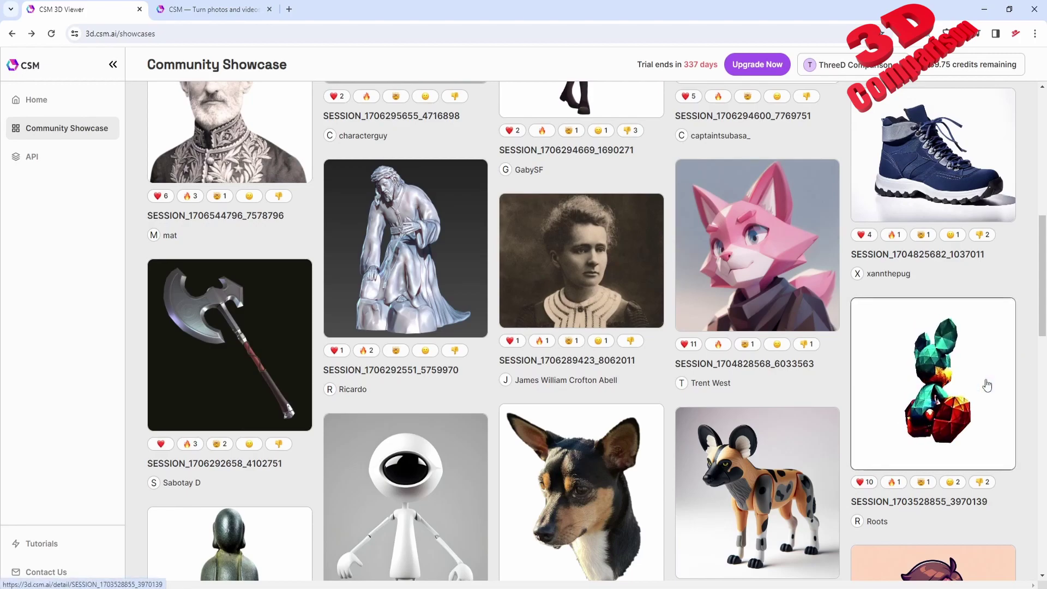
{"action": "mouse_move", "coordinate": [183, 339]}
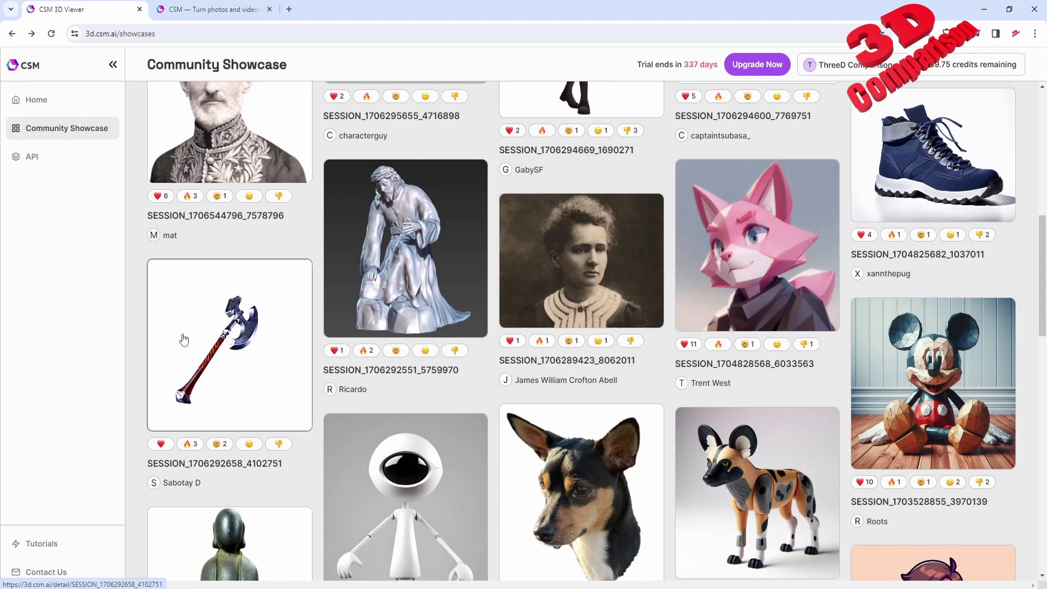
{"action": "scroll", "coordinate": [619, 361], "scroll_direction": "down", "scroll_amount": 4}
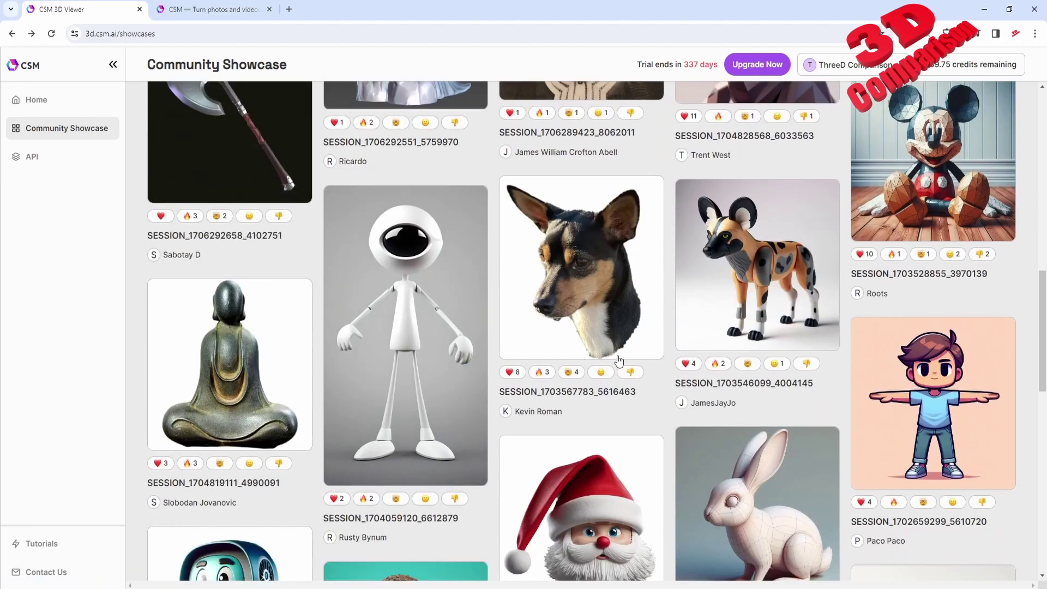
{"action": "mouse_move", "coordinate": [992, 429]}
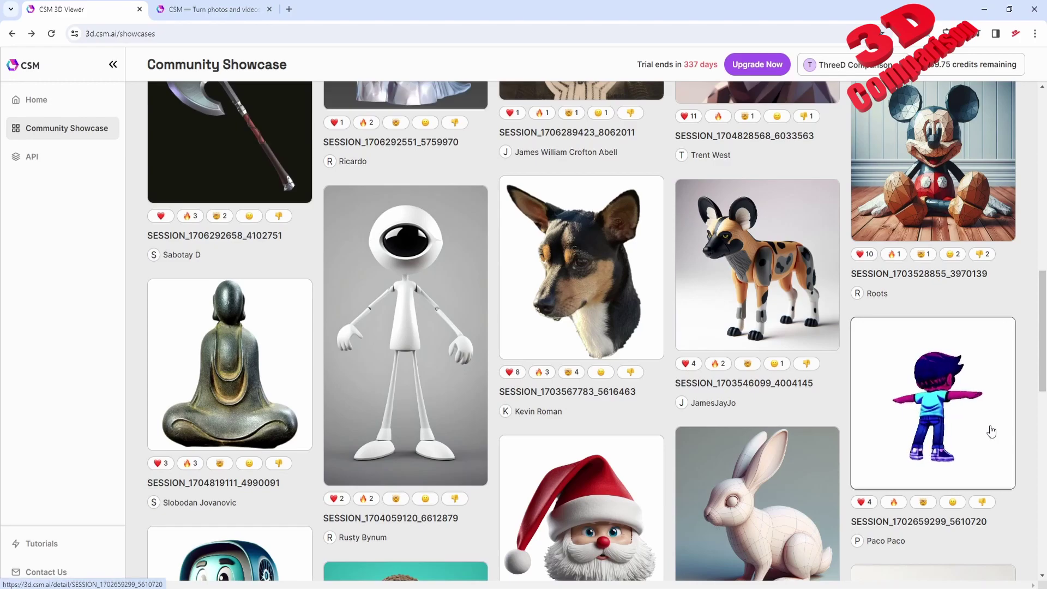
{"action": "mouse_move", "coordinate": [414, 356]}
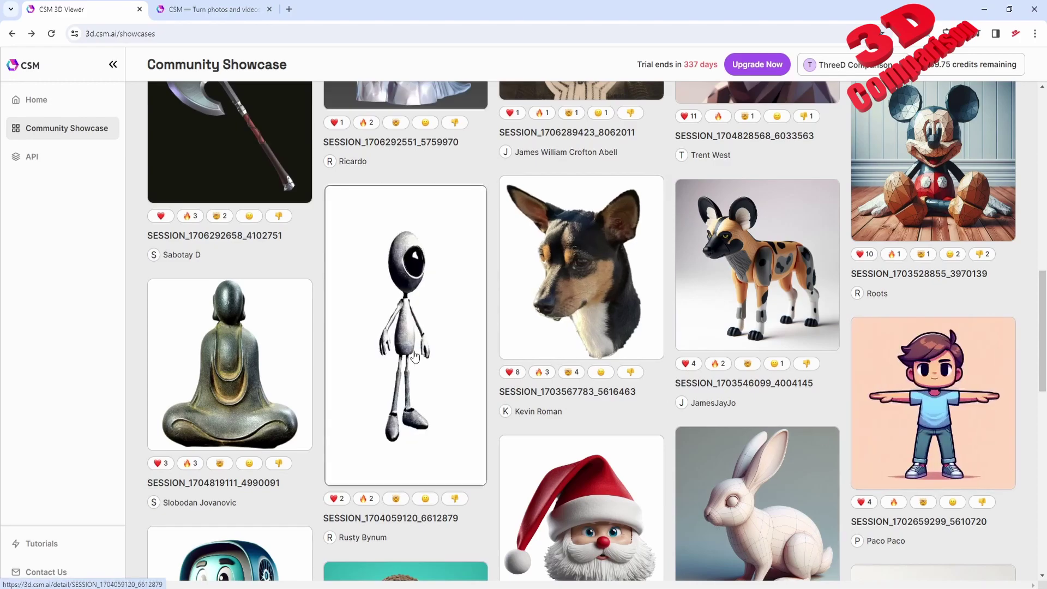
{"action": "mouse_move", "coordinate": [253, 283]}
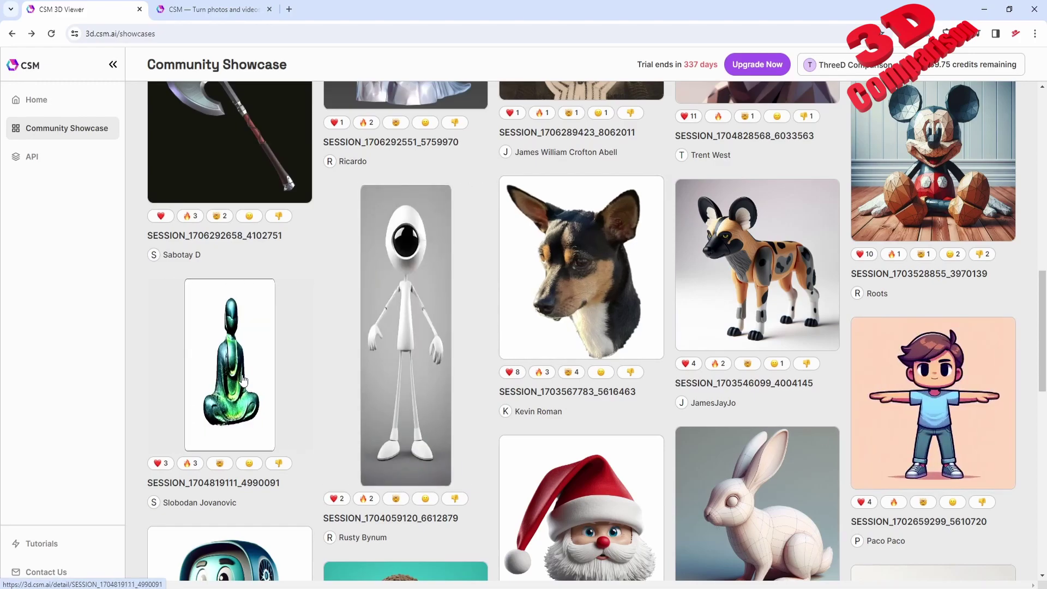
{"action": "scroll", "coordinate": [253, 284], "scroll_direction": "down", "scroll_amount": 2}
{"action": "scroll", "coordinate": [252, 284], "scroll_direction": "down", "scroll_amount": 3}
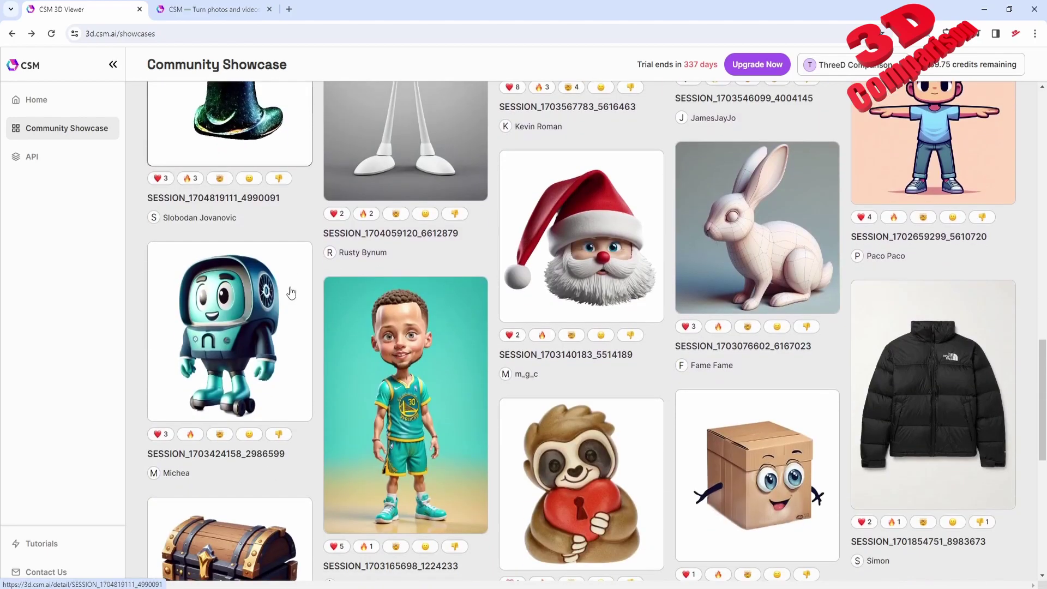
{"action": "mouse_move", "coordinate": [947, 401]}
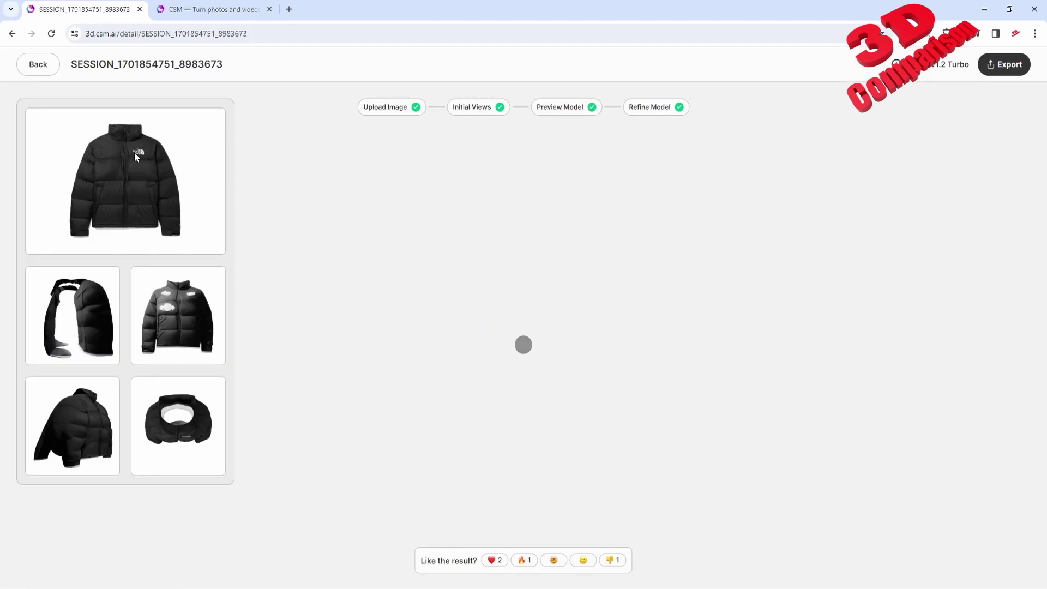
Step: Orbit the puffer jacket model to see its back, a three-quarter view and the top
{"action": "scroll", "coordinate": [512, 273], "scroll_direction": "up", "scroll_amount": 6}
{"action": "left_click_drag", "start_coordinate": [562, 271], "coordinate": [742, 260]}
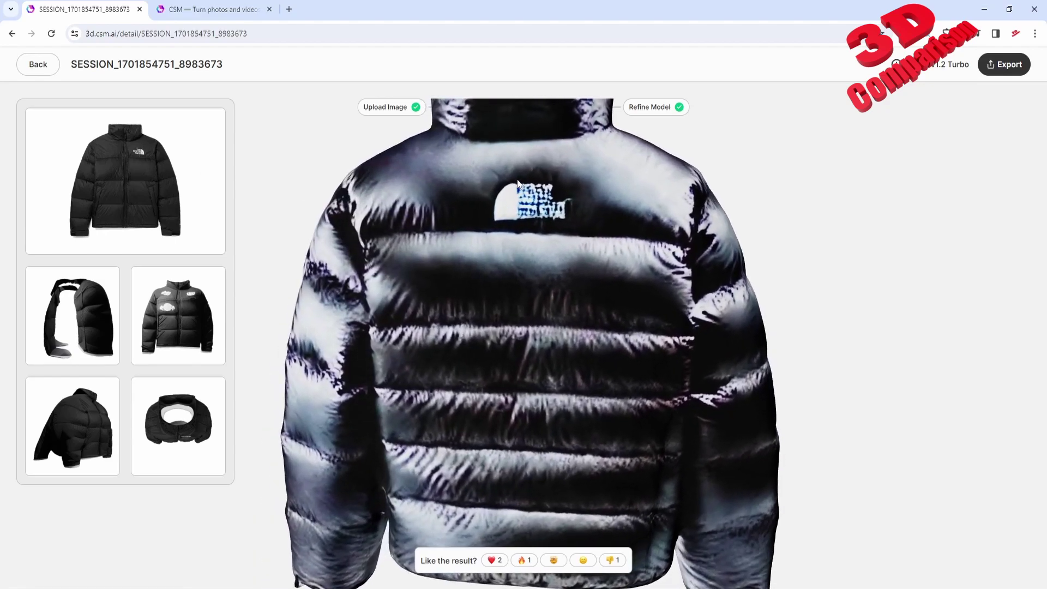
{"action": "scroll", "coordinate": [525, 261], "scroll_direction": "down", "scroll_amount": 5}
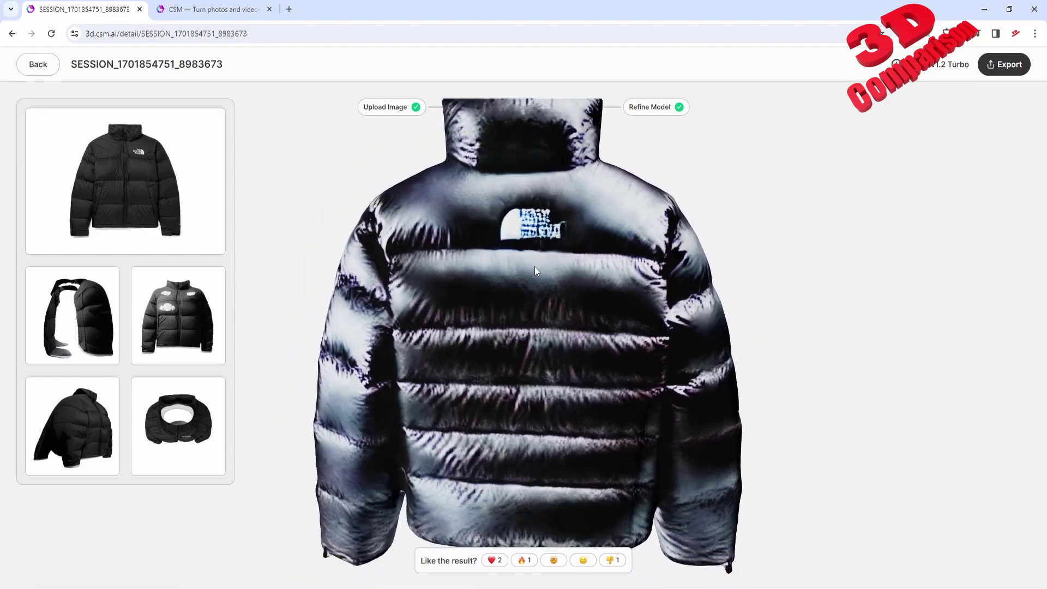
{"action": "left_click_drag", "start_coordinate": [541, 305], "coordinate": [726, 320]}
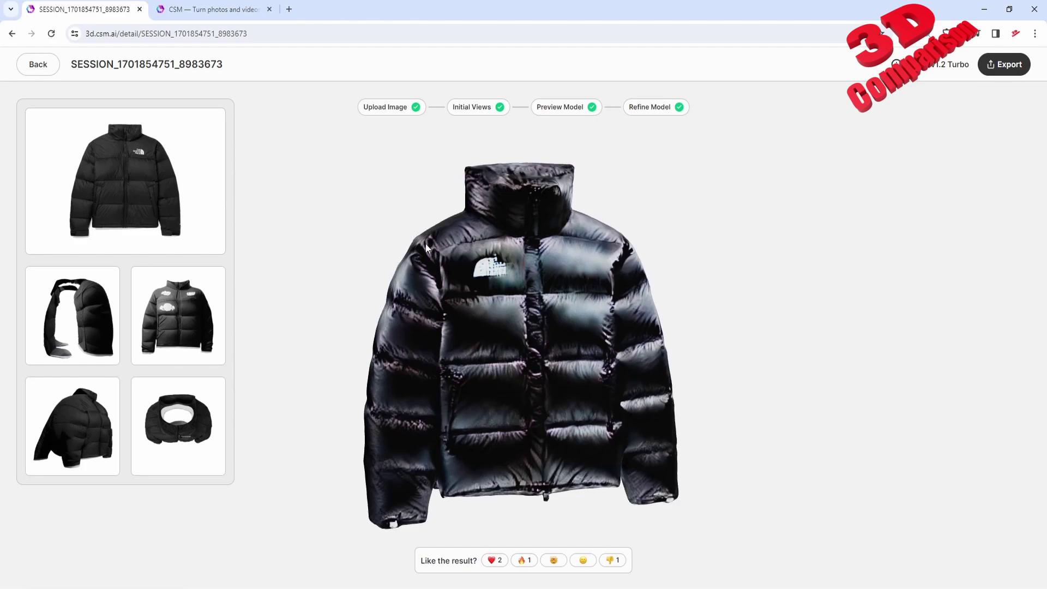
{"action": "left_click_drag", "start_coordinate": [427, 249], "coordinate": [502, 297]}
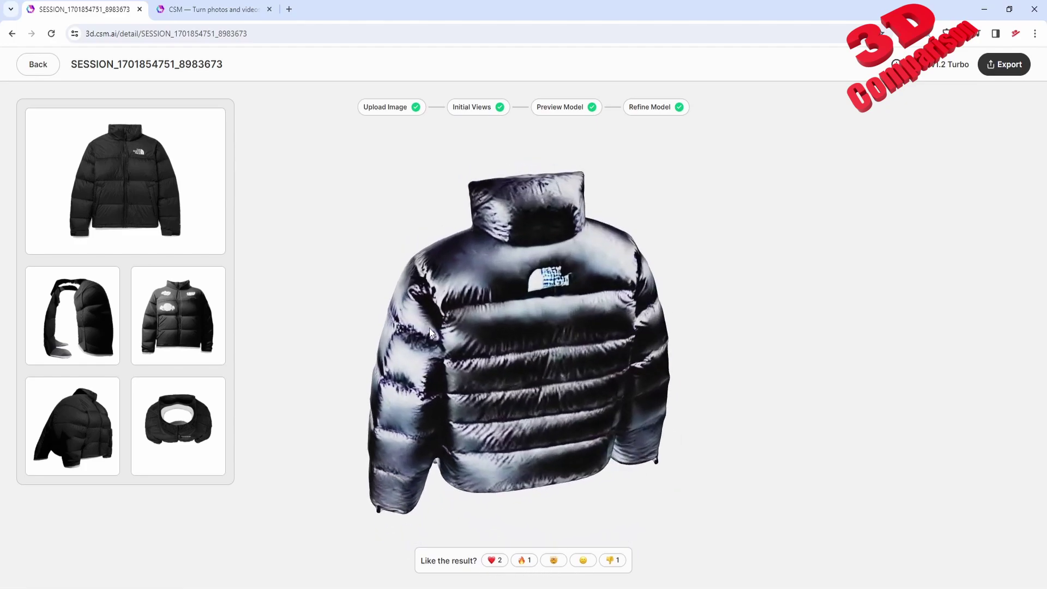
{"action": "left_click_drag", "start_coordinate": [430, 328], "coordinate": [731, 276]}
{"action": "key", "text": "alt+Left"}
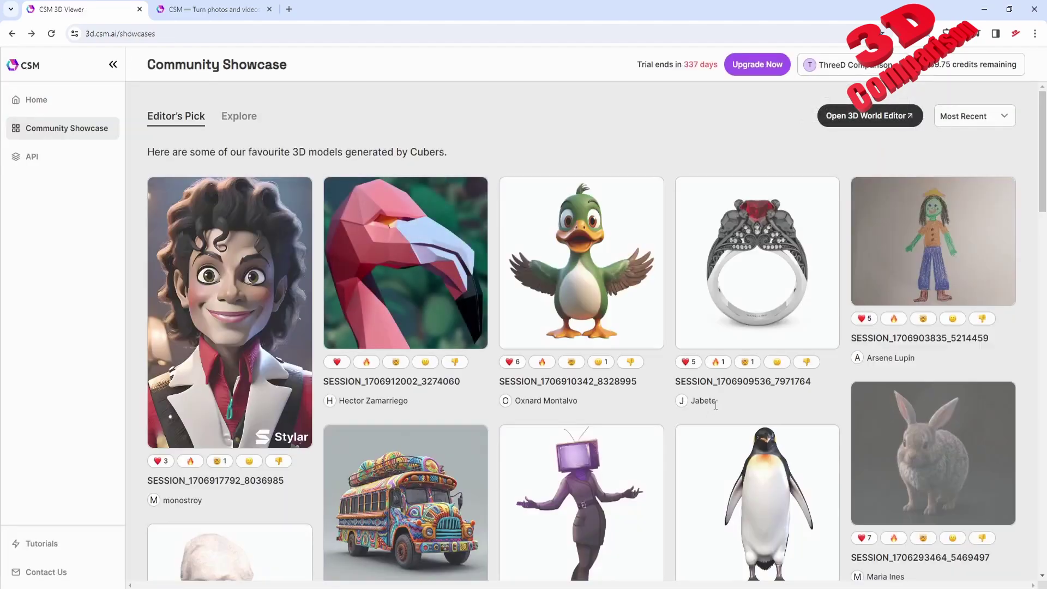
{"action": "scroll", "coordinate": [706, 428], "scroll_direction": "down", "scroll_amount": 6}
{"action": "scroll", "coordinate": [437, 262], "scroll_direction": "up", "scroll_amount": 2}
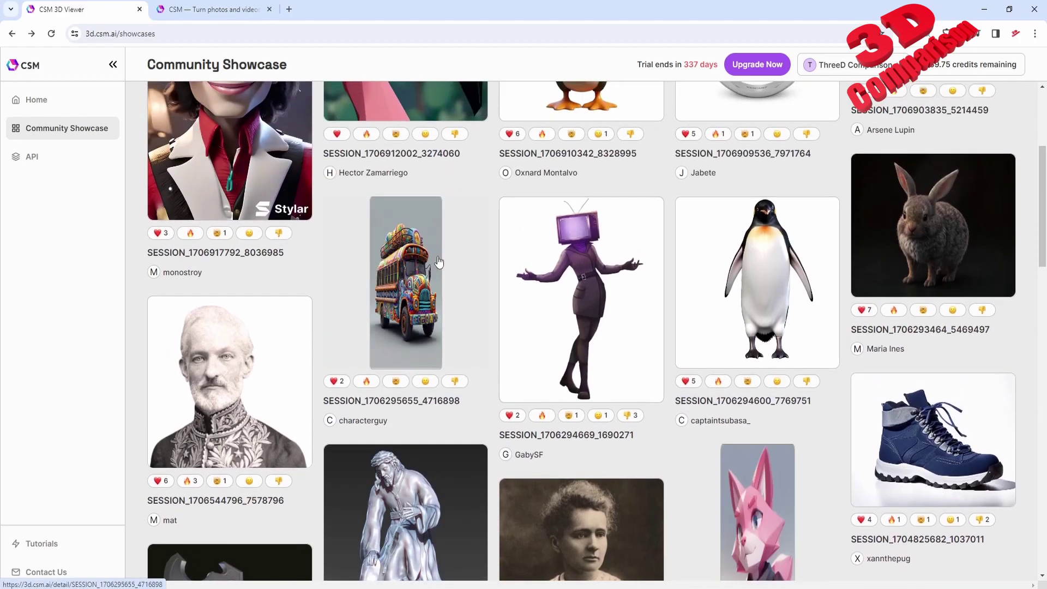
{"action": "left_click", "coordinate": [435, 262]}
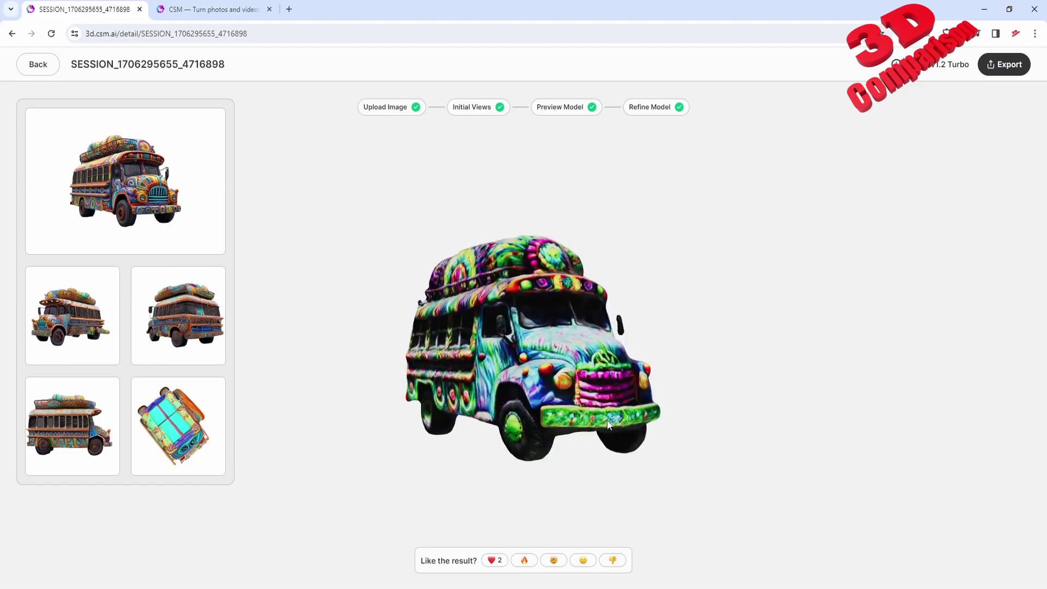
{"action": "scroll", "coordinate": [610, 424], "scroll_direction": "up", "scroll_amount": 3}
{"action": "left_click_drag", "start_coordinate": [564, 466], "coordinate": [540, 414]}
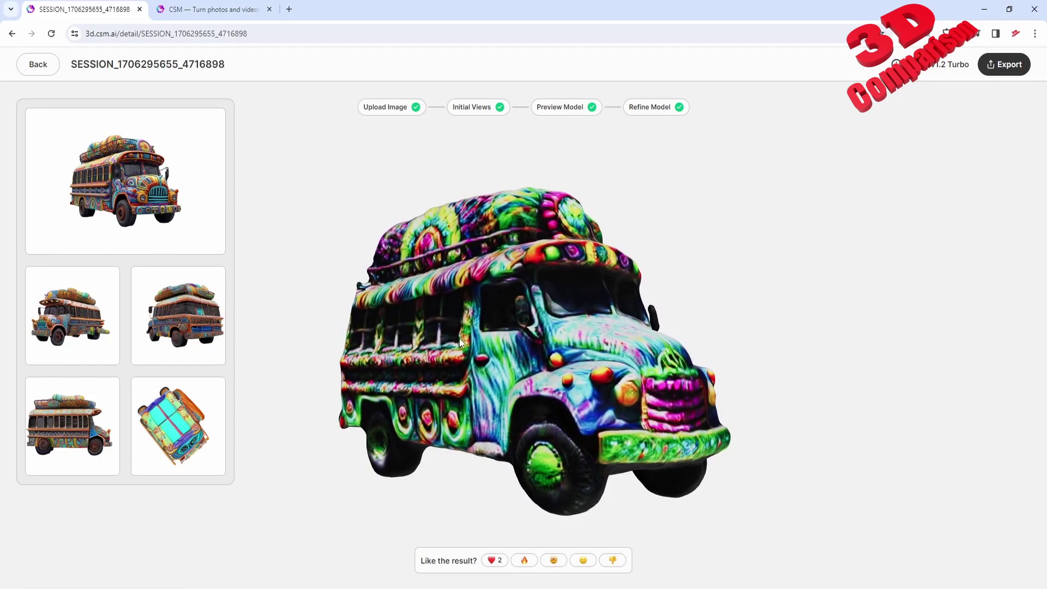
{"action": "left_click_drag", "start_coordinate": [459, 338], "coordinate": [522, 339]}
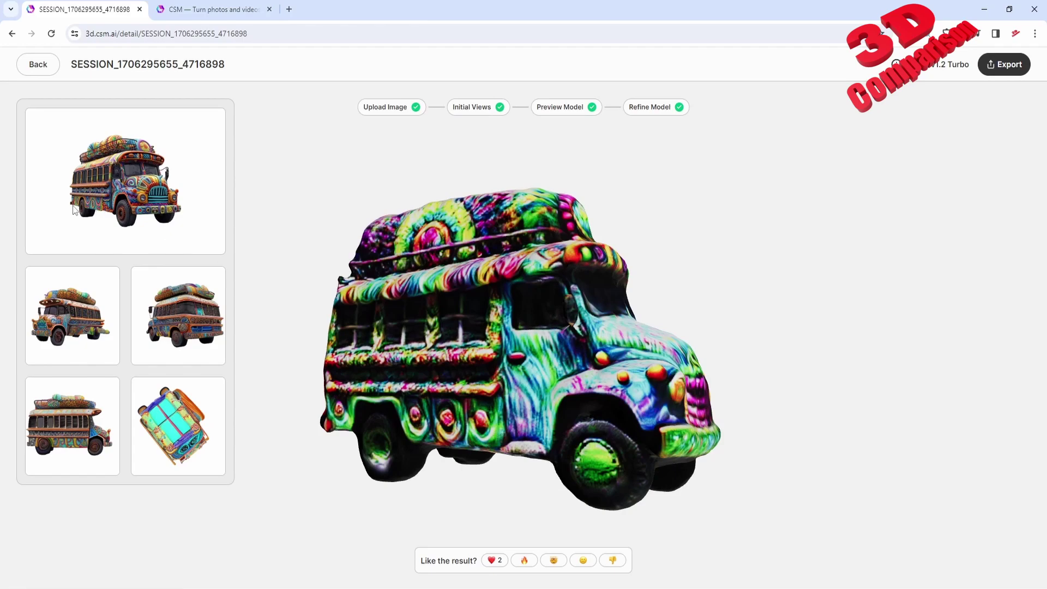
{"action": "left_click_drag", "start_coordinate": [456, 235], "coordinate": [486, 248]}
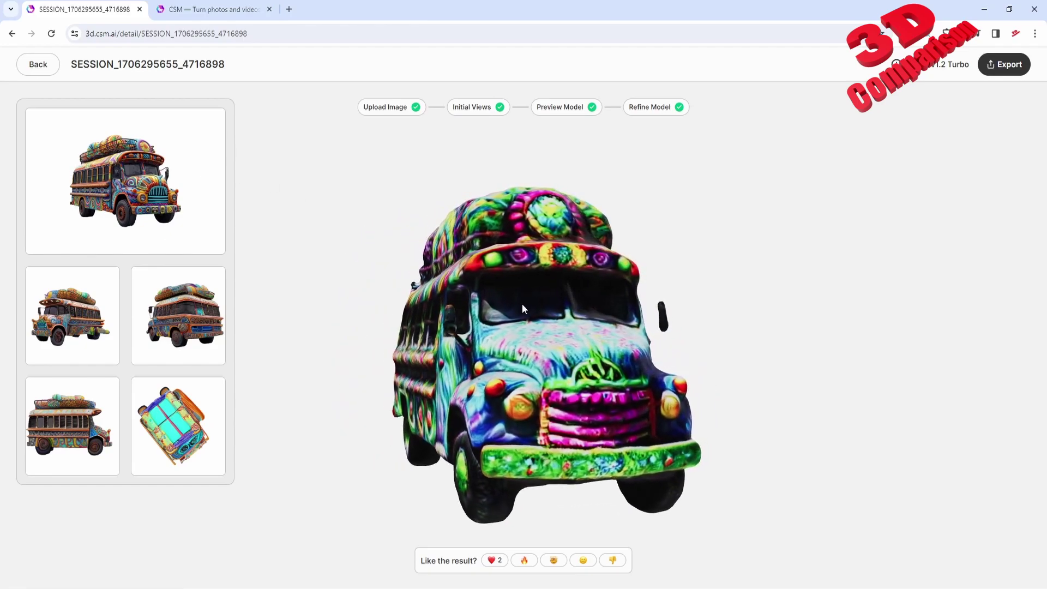
{"action": "left_click", "coordinate": [34, 79]}
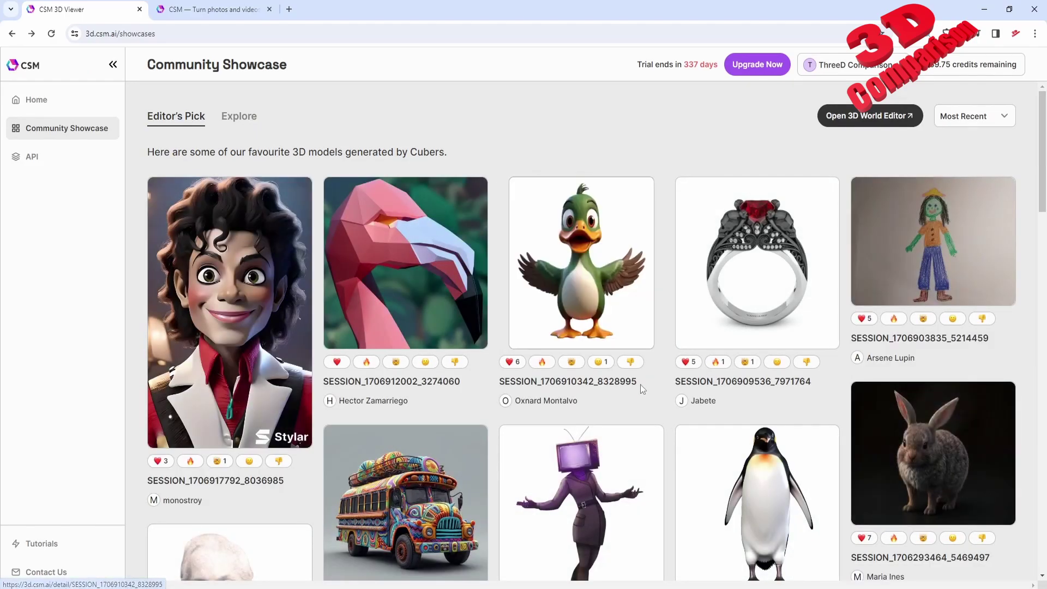
Step: Go to the next Editor's Pick page and scroll down to the bottom of it
{"action": "scroll", "coordinate": [640, 384], "scroll_direction": "down", "scroll_amount": 15}
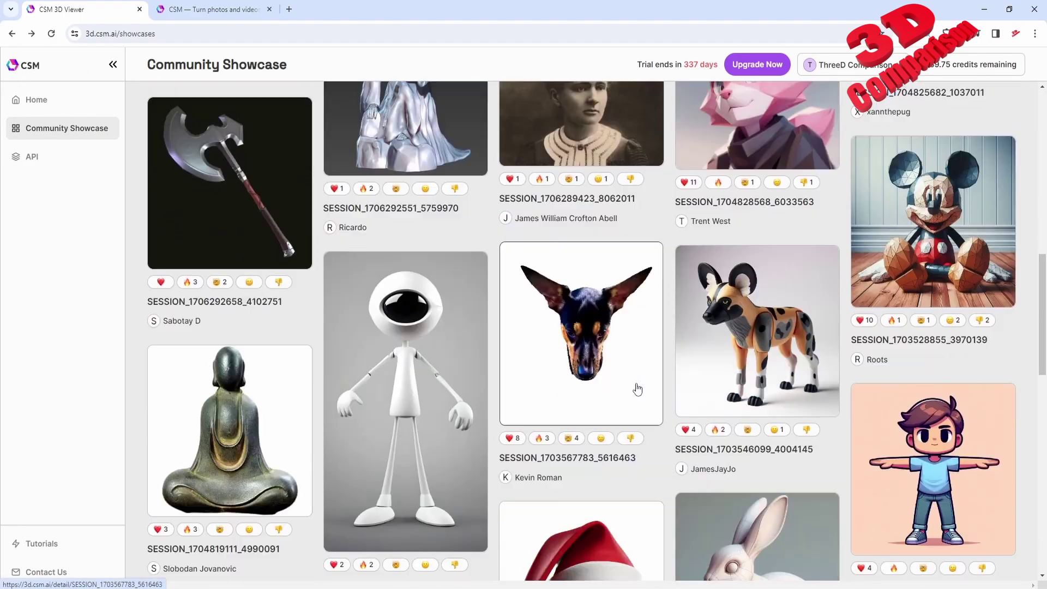
{"action": "scroll", "coordinate": [638, 388], "scroll_direction": "down", "scroll_amount": 10}
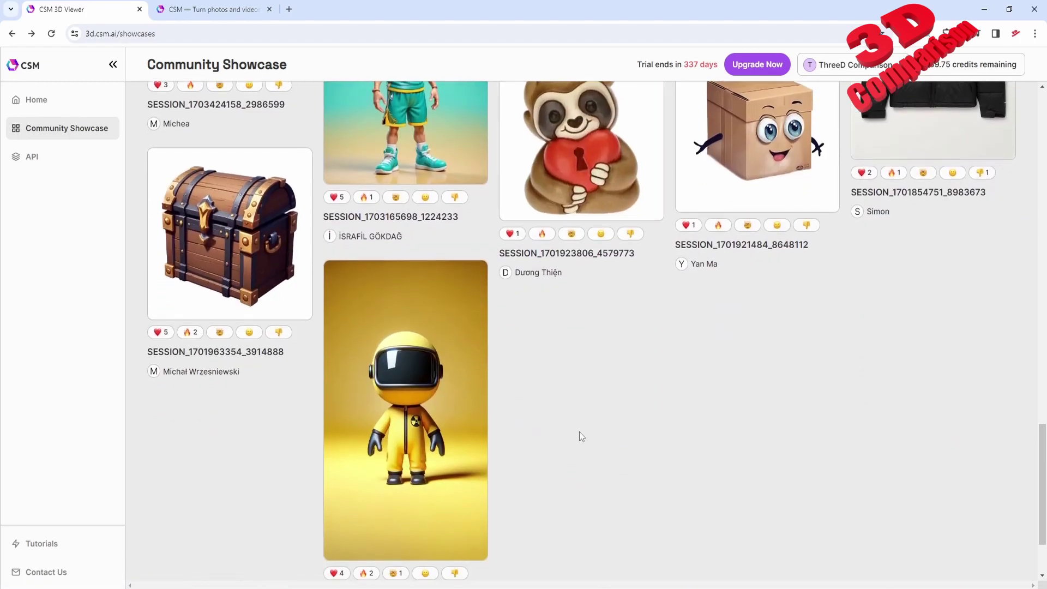
{"action": "left_click", "coordinate": [619, 553]}
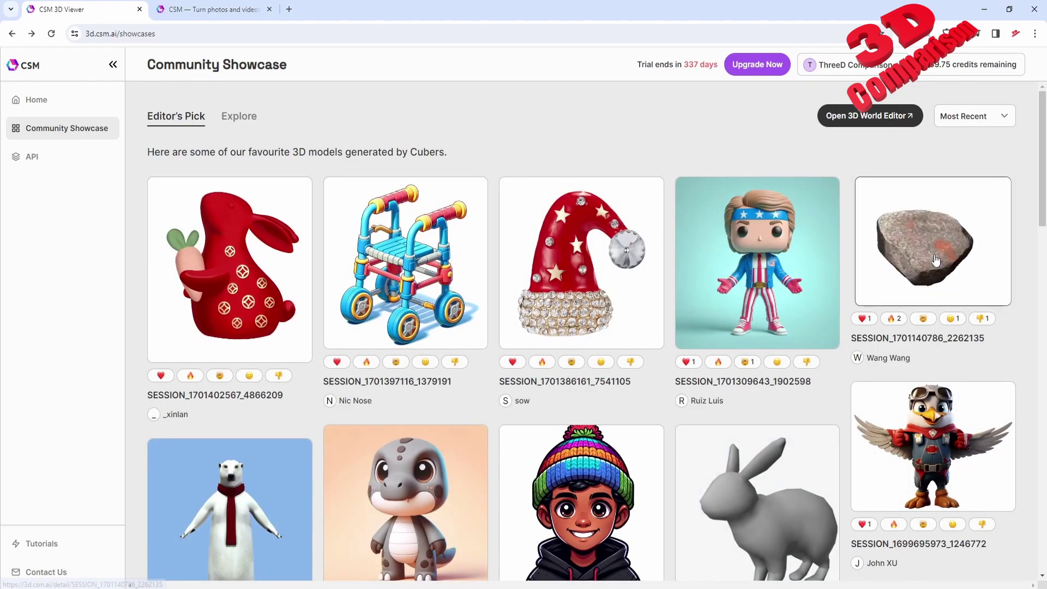
{"action": "scroll", "coordinate": [794, 442], "scroll_direction": "down", "scroll_amount": 7}
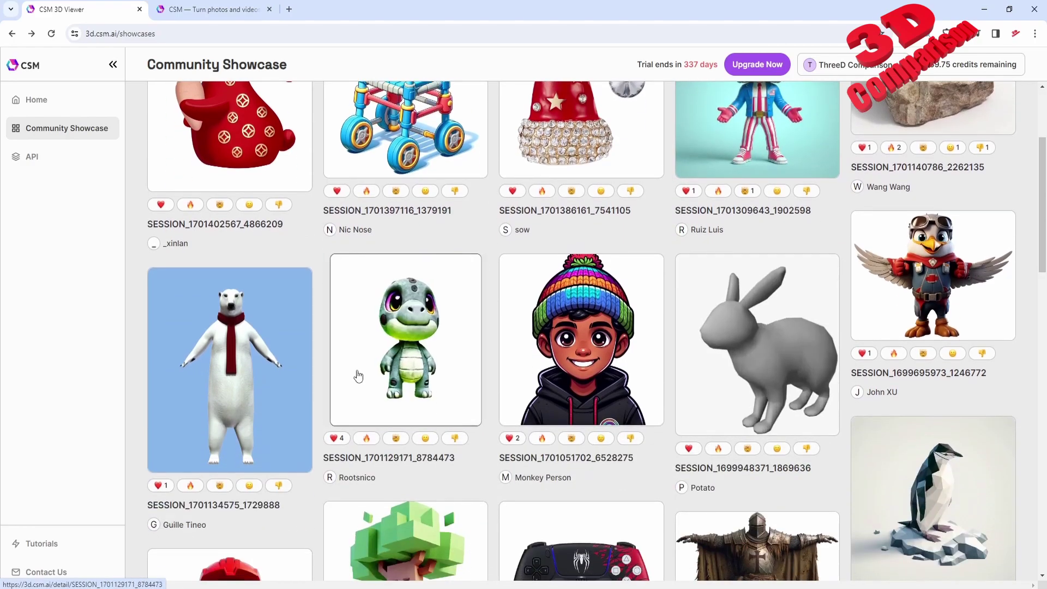
{"action": "scroll", "coordinate": [715, 429], "scroll_direction": "down", "scroll_amount": 4}
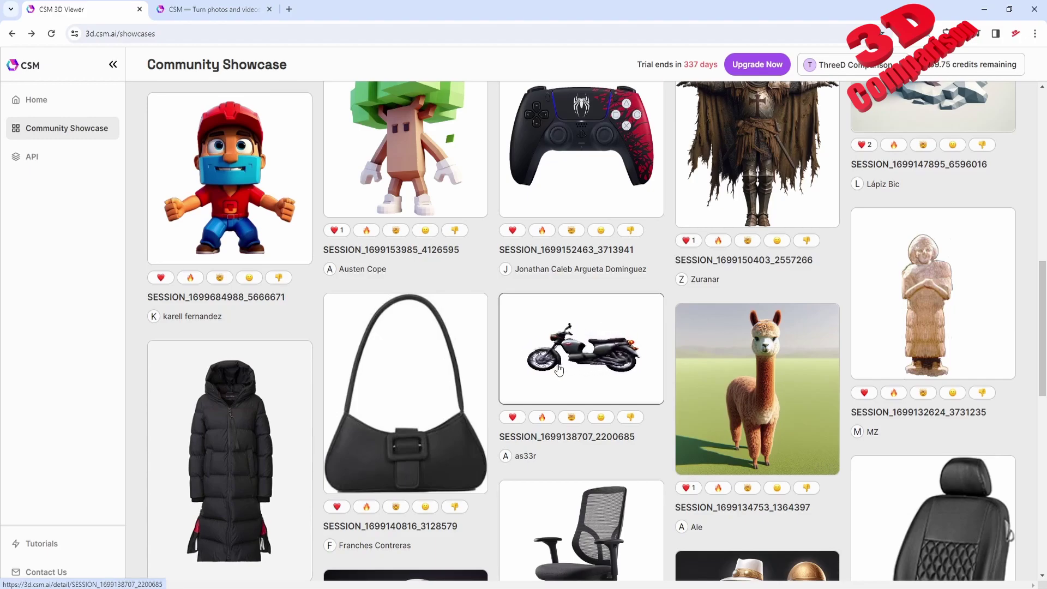
{"action": "scroll", "coordinate": [559, 370], "scroll_direction": "down", "scroll_amount": 5}
{"action": "scroll", "coordinate": [438, 310], "scroll_direction": "down", "scroll_amount": 1}
{"action": "mouse_move", "coordinate": [436, 309]}
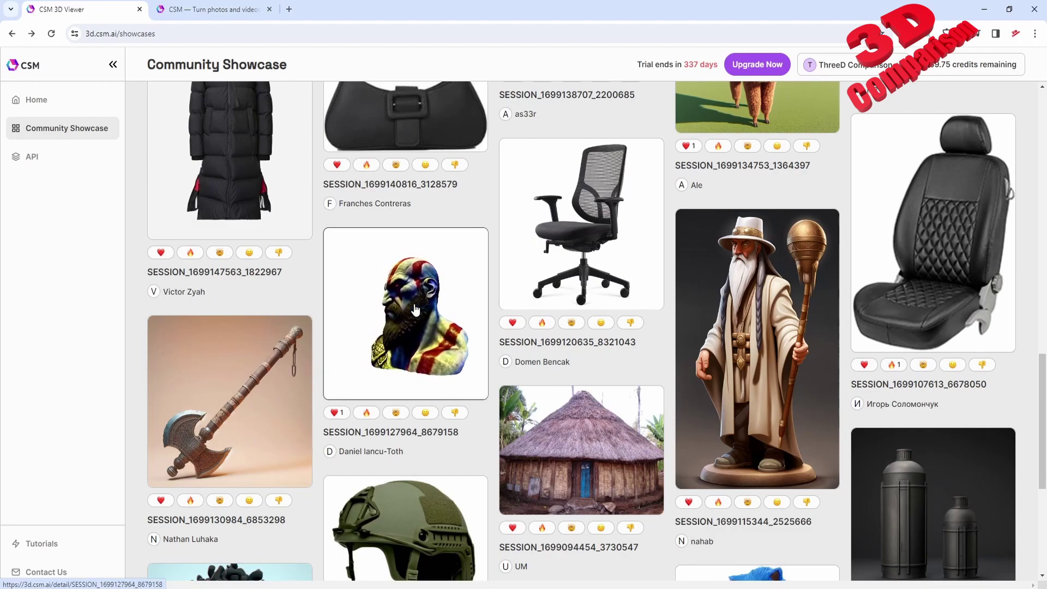
{"action": "scroll", "coordinate": [414, 309], "scroll_direction": "down", "scroll_amount": 5}
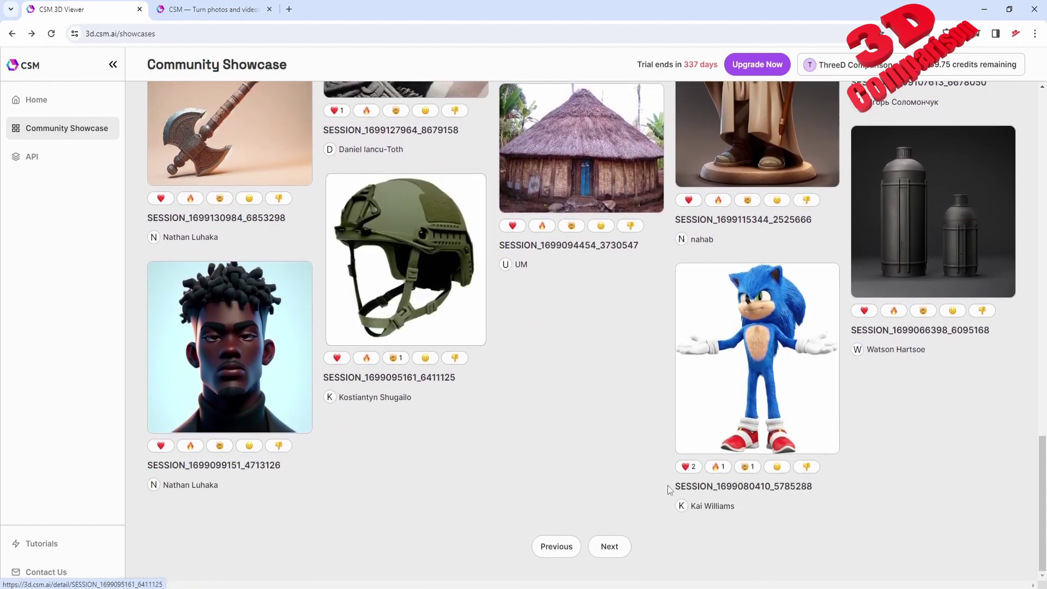
Step: Advance to another Editor's Pick page, skim its models, then switch to the Explore listing
{"action": "left_click", "coordinate": [609, 546]}
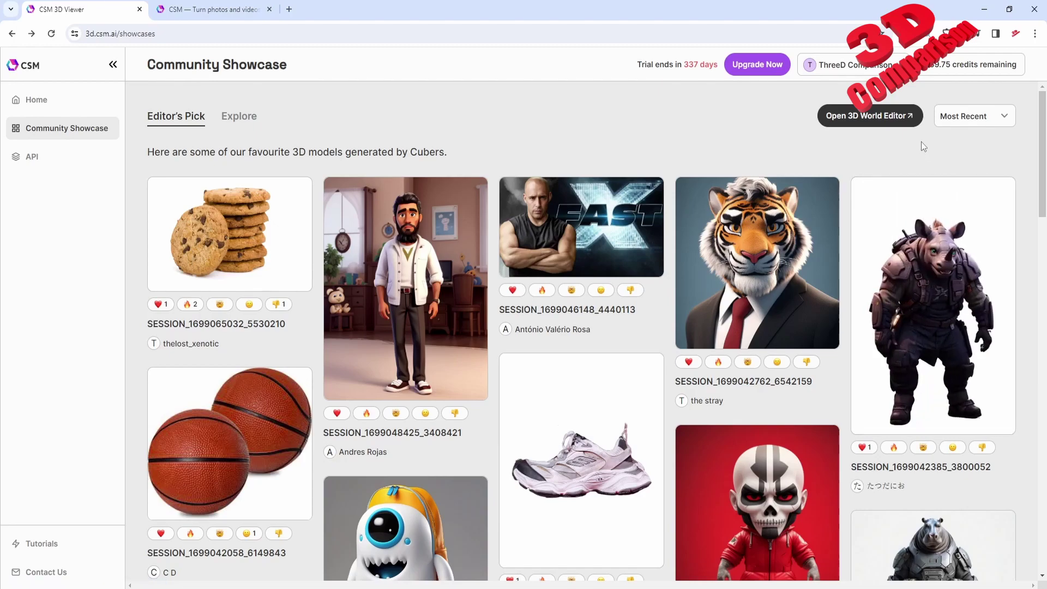
{"action": "scroll", "coordinate": [376, 242], "scroll_direction": "down", "scroll_amount": 10}
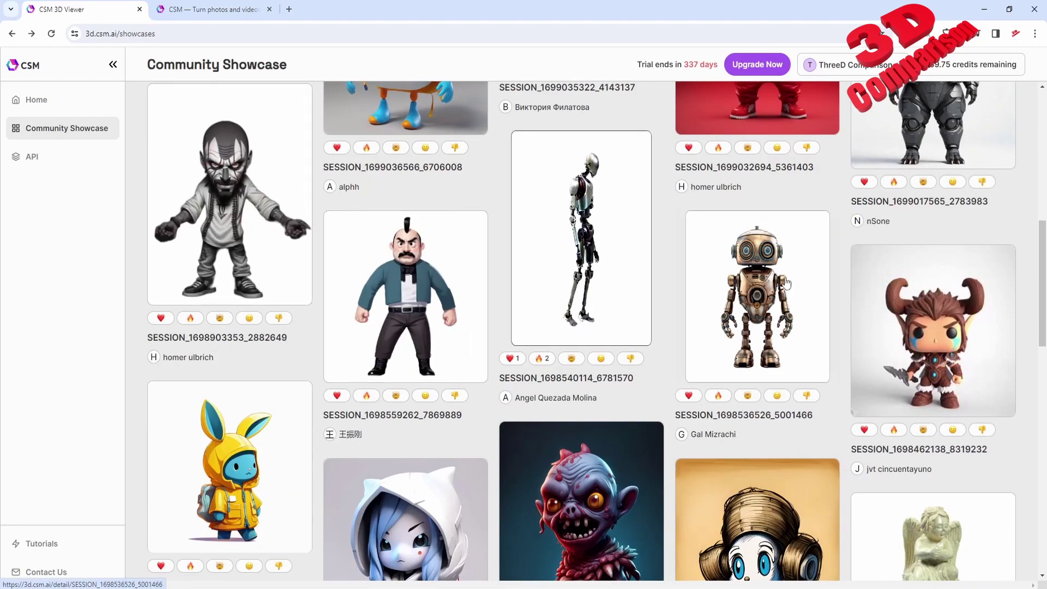
{"action": "scroll", "coordinate": [554, 414], "scroll_direction": "down", "scroll_amount": 8}
{"action": "scroll", "coordinate": [554, 414], "scroll_direction": "down", "scroll_amount": 7}
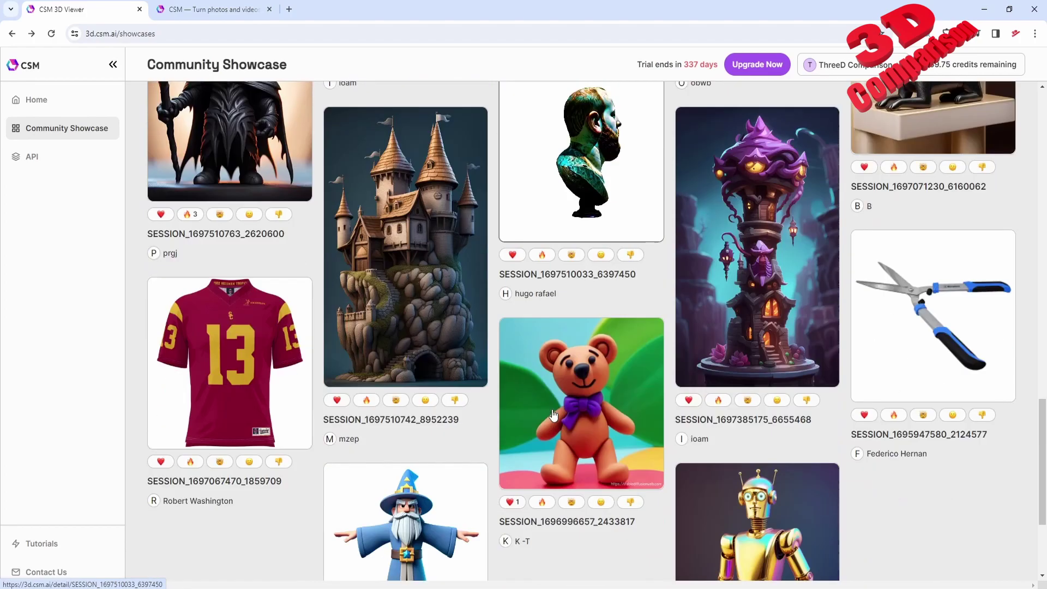
{"action": "scroll", "coordinate": [552, 218], "scroll_direction": "up", "scroll_amount": 3}
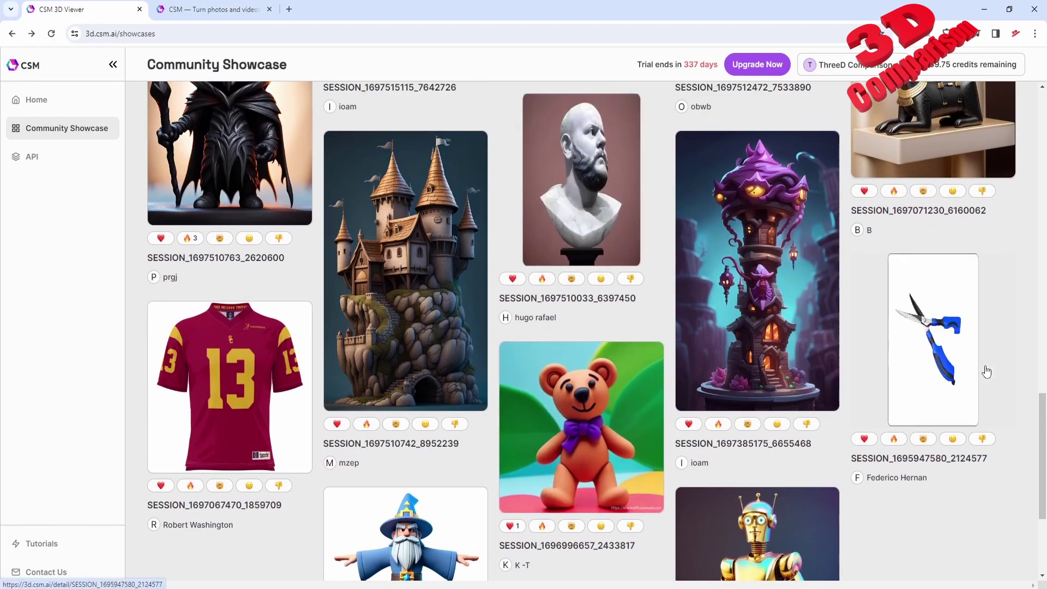
{"action": "scroll", "coordinate": [674, 437], "scroll_direction": "down", "scroll_amount": 4}
{"action": "scroll", "coordinate": [674, 436], "scroll_direction": "up", "scroll_amount": 20}
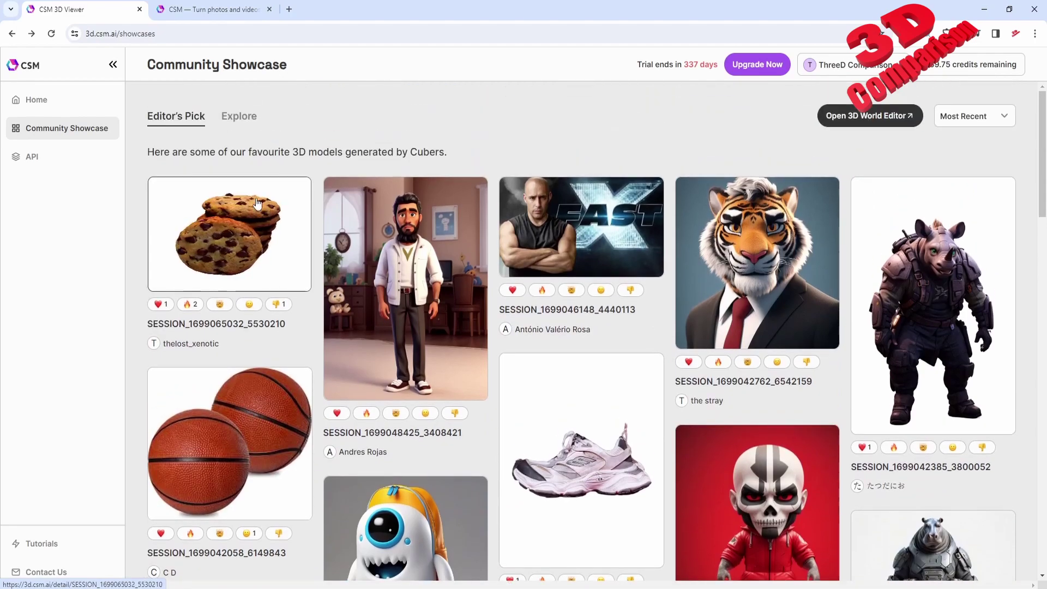
{"action": "left_click", "coordinate": [239, 116]}
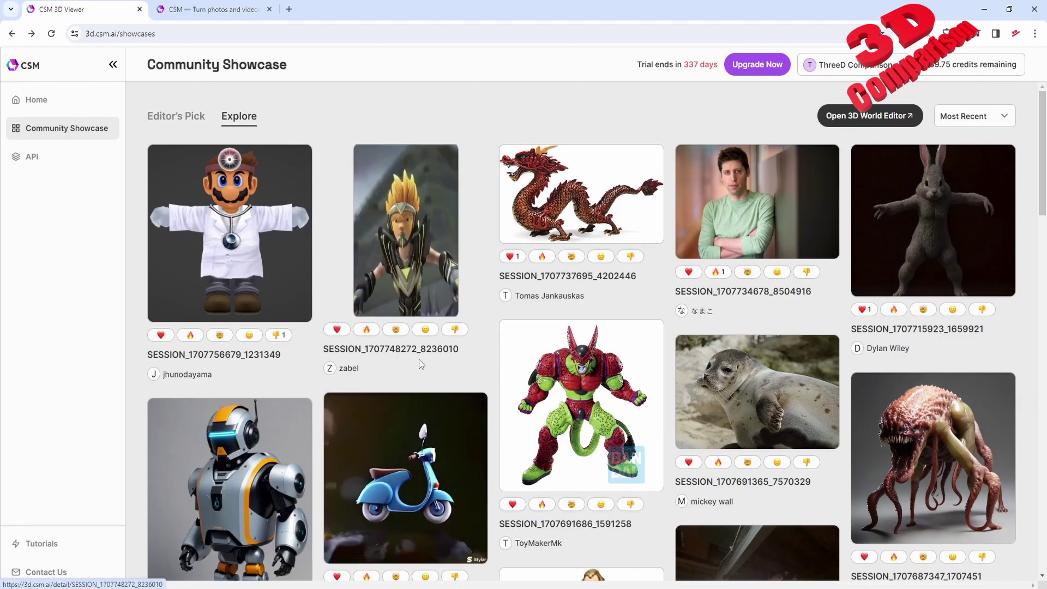
Step: Scroll to the bottom of the Explore grid and load its next page
{"action": "scroll", "coordinate": [424, 364], "scroll_direction": "down", "scroll_amount": 4}
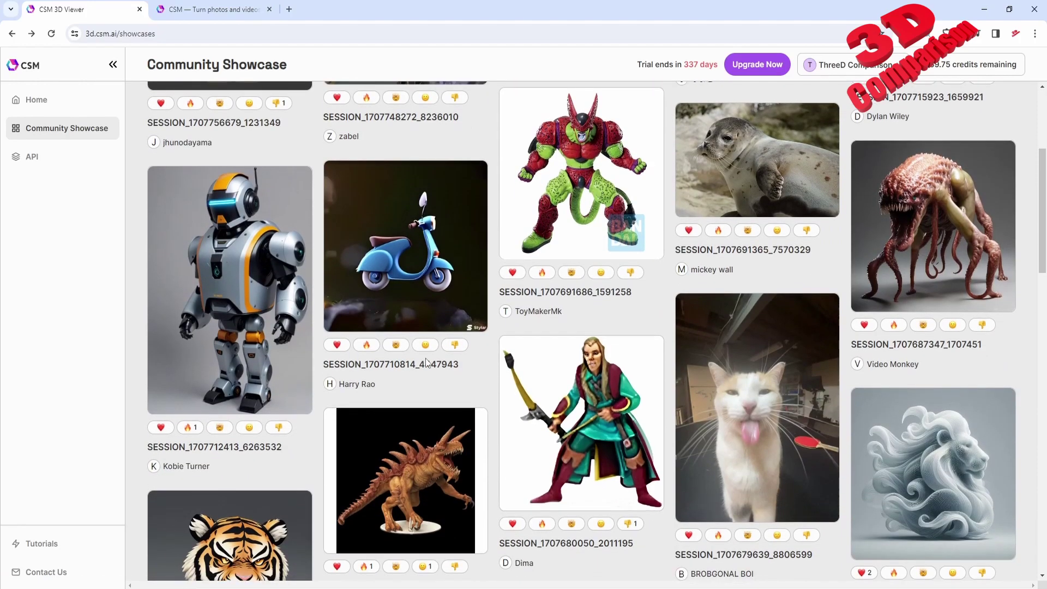
{"action": "scroll", "coordinate": [473, 356], "scroll_direction": "down", "scroll_amount": 8}
{"action": "scroll", "coordinate": [473, 354], "scroll_direction": "down", "scroll_amount": 12}
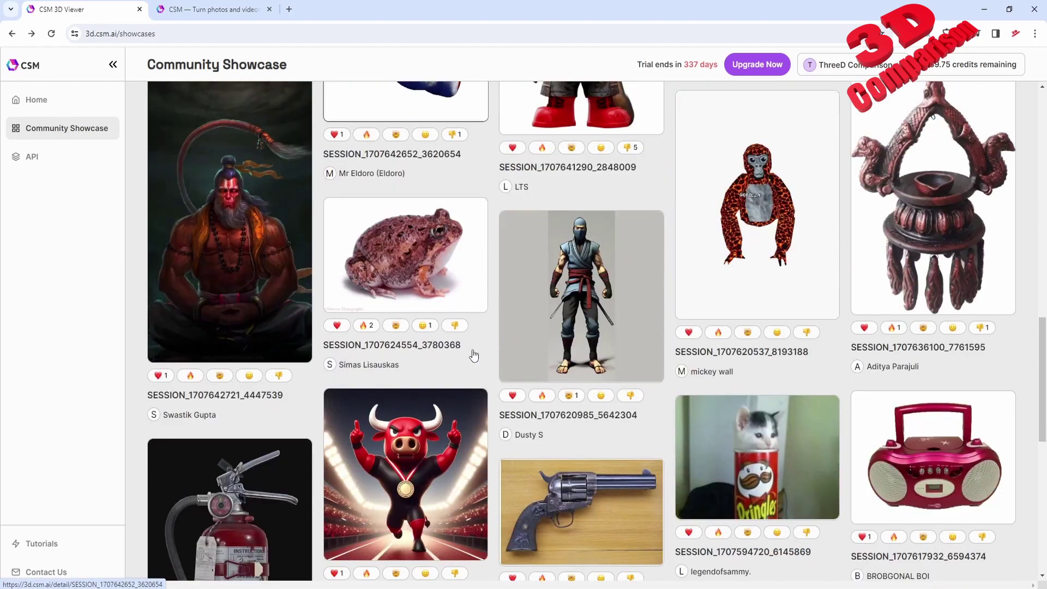
{"action": "scroll", "coordinate": [473, 354], "scroll_direction": "down", "scroll_amount": 3}
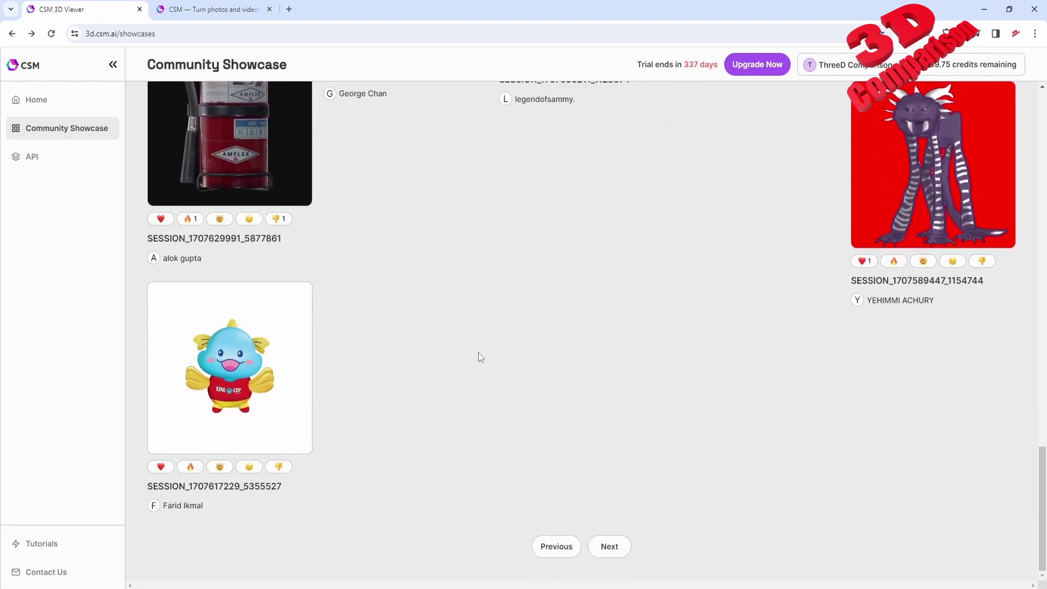
{"action": "left_click", "coordinate": [608, 549]}
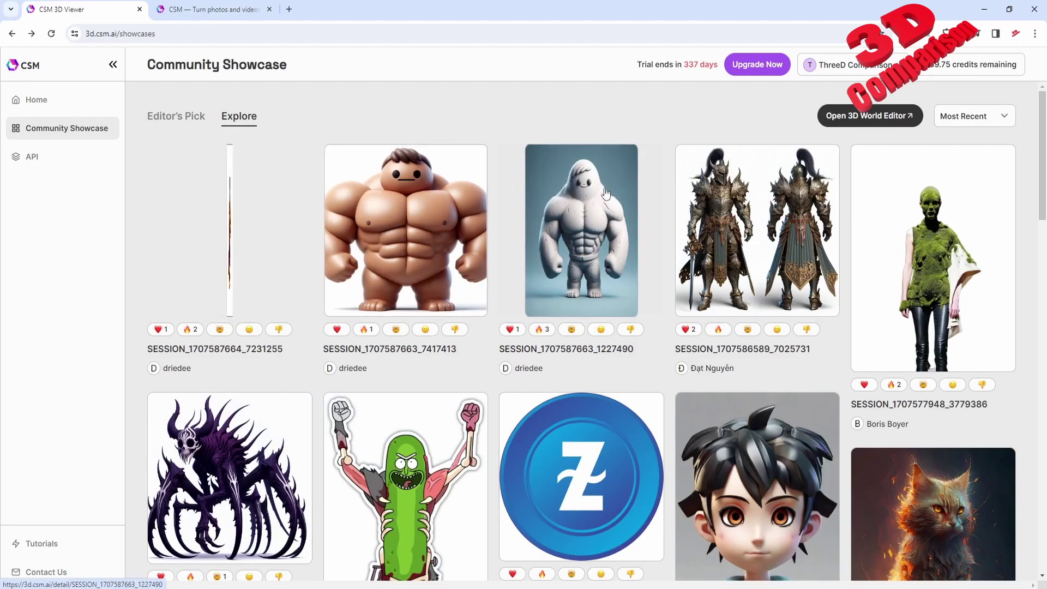
Step: Scroll down the new Explore page to the soda shop display and golden skull
{"action": "scroll", "coordinate": [620, 243], "scroll_direction": "down", "scroll_amount": 5}
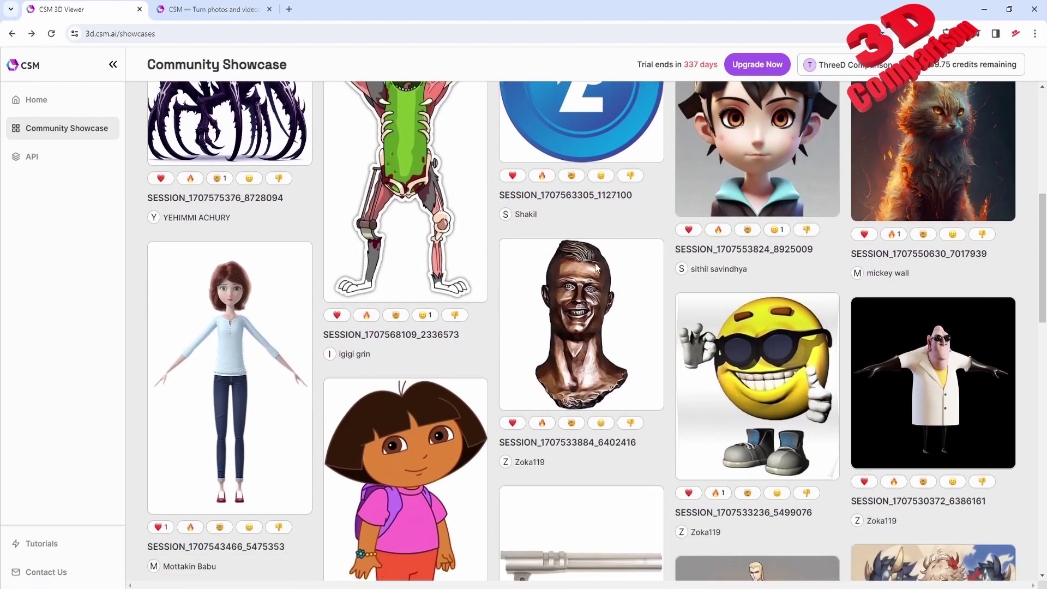
{"action": "scroll", "coordinate": [596, 268], "scroll_direction": "down", "scroll_amount": 7}
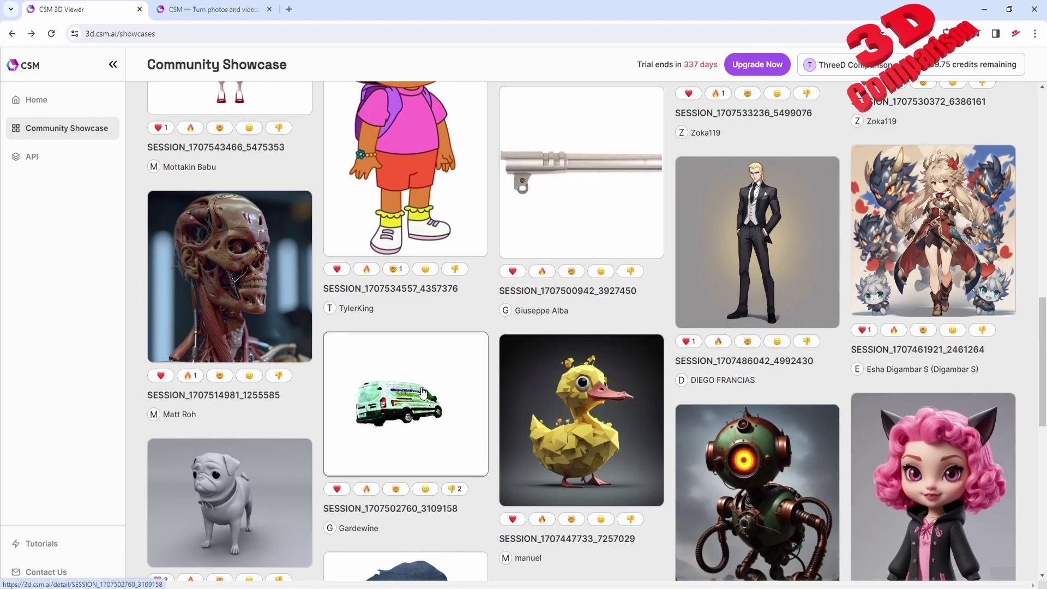
{"action": "scroll", "coordinate": [423, 391], "scroll_direction": "down", "scroll_amount": 1}
{"action": "scroll", "coordinate": [406, 323], "scroll_direction": "down", "scroll_amount": 7}
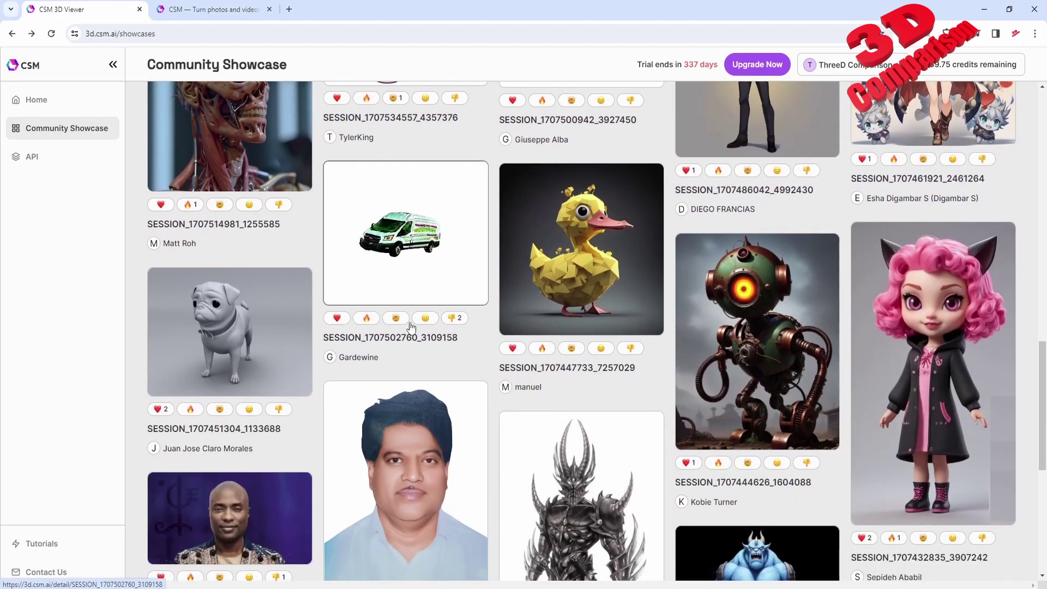
{"action": "scroll", "coordinate": [411, 326], "scroll_direction": "down", "scroll_amount": 2}
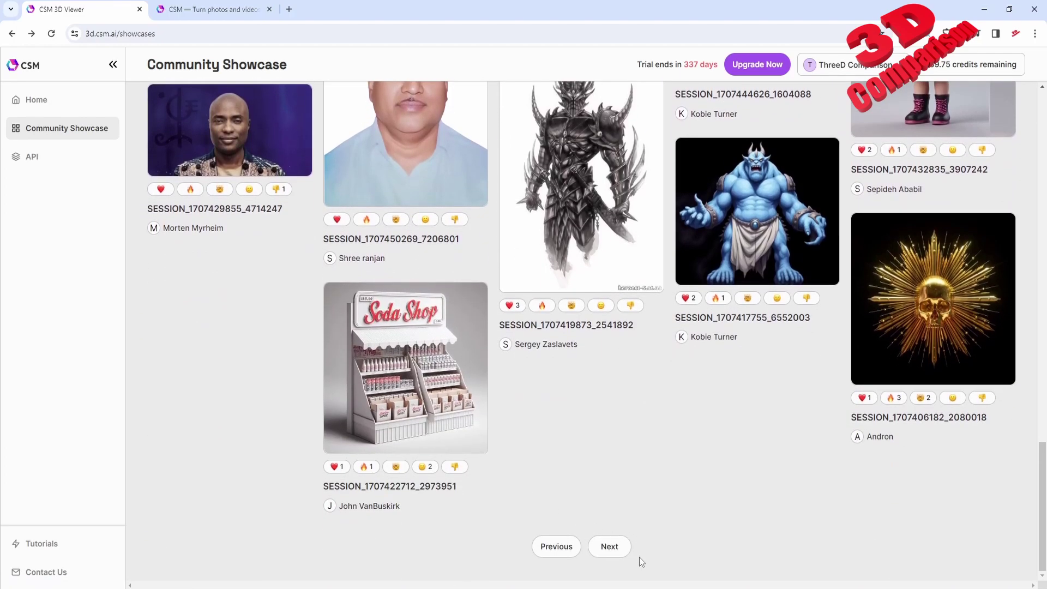
Step: Go to the next Explore page and scroll through its models
{"action": "left_click", "coordinate": [607, 548]}
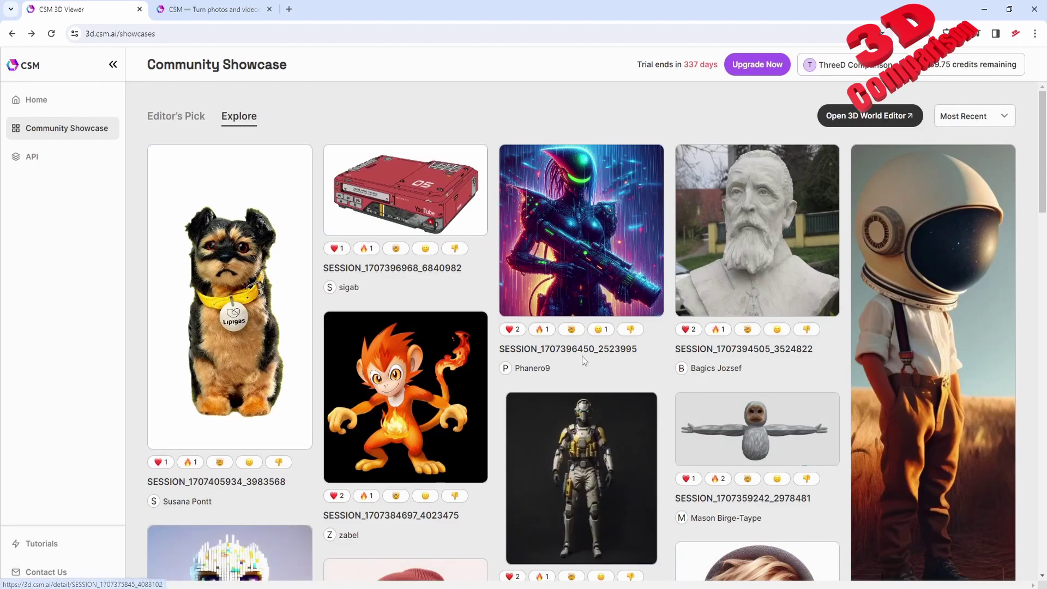
{"action": "scroll", "coordinate": [570, 356], "scroll_direction": "down", "scroll_amount": 3}
{"action": "scroll", "coordinate": [570, 365], "scroll_direction": "down", "scroll_amount": 10}
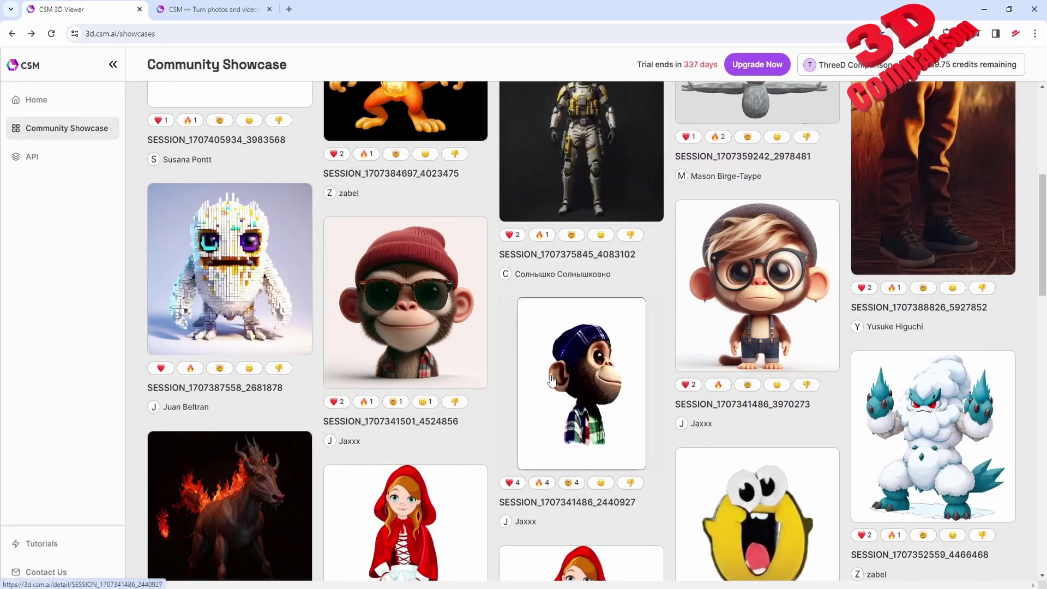
{"action": "scroll", "coordinate": [546, 383], "scroll_direction": "down", "scroll_amount": 15}
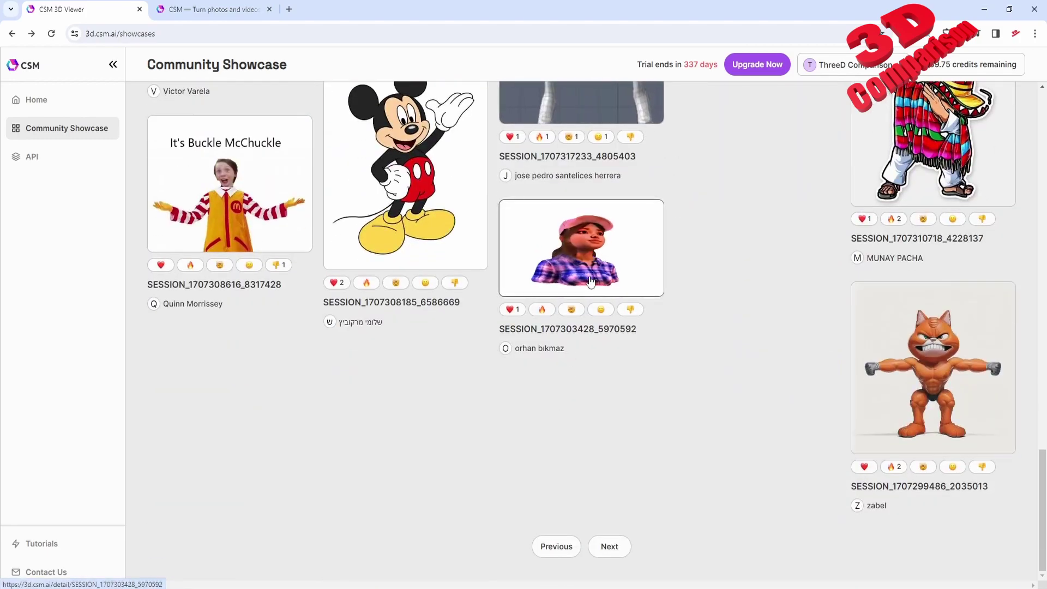
Step: Advance one more page and scroll down to the low-poly fox at the bottom
{"action": "left_click", "coordinate": [606, 546]}
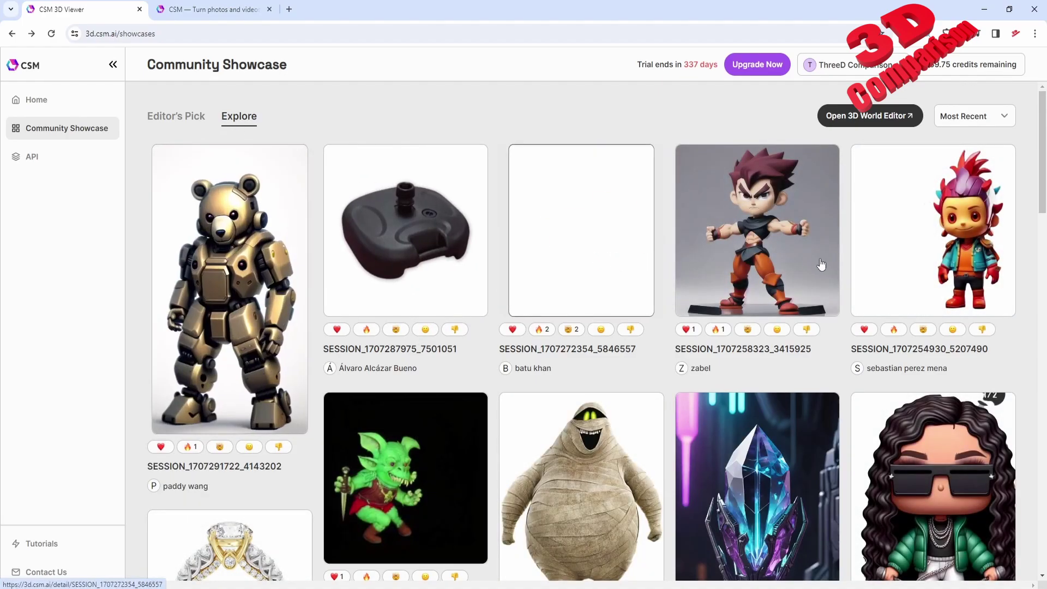
{"action": "scroll", "coordinate": [824, 362], "scroll_direction": "down", "scroll_amount": 5}
{"action": "scroll", "coordinate": [824, 363], "scroll_direction": "down", "scroll_amount": 4}
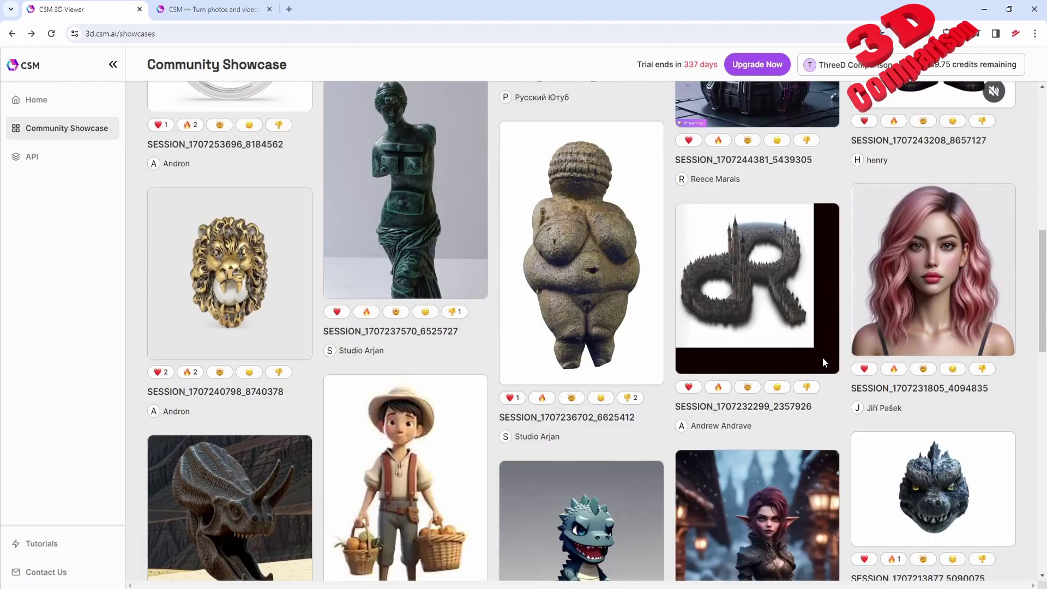
{"action": "scroll", "coordinate": [822, 357], "scroll_direction": "down", "scroll_amount": 5}
{"action": "scroll", "coordinate": [823, 361], "scroll_direction": "down", "scroll_amount": 5}
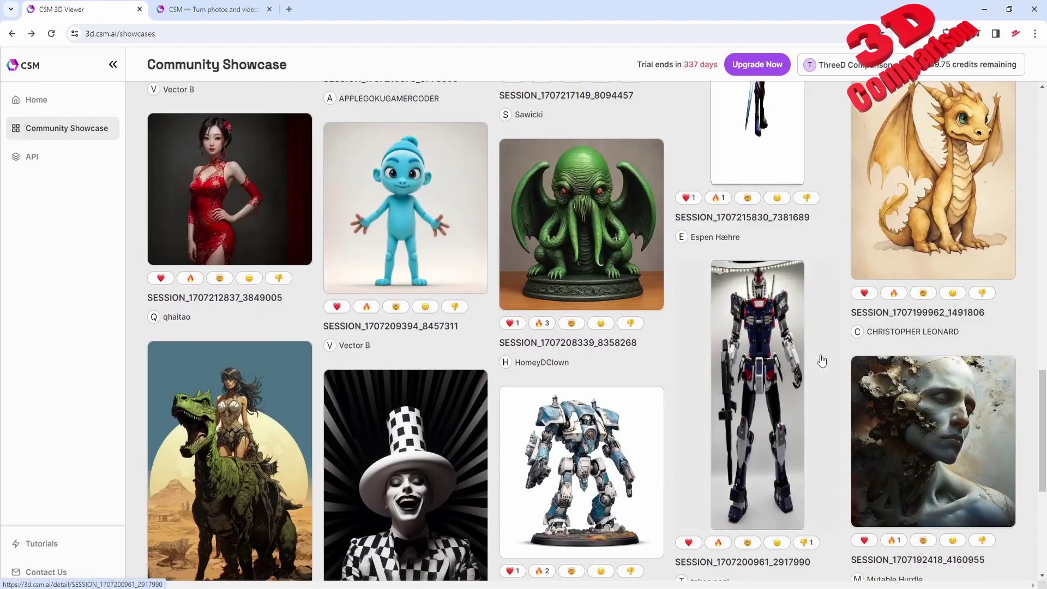
{"action": "scroll", "coordinate": [822, 361], "scroll_direction": "down", "scroll_amount": 5}
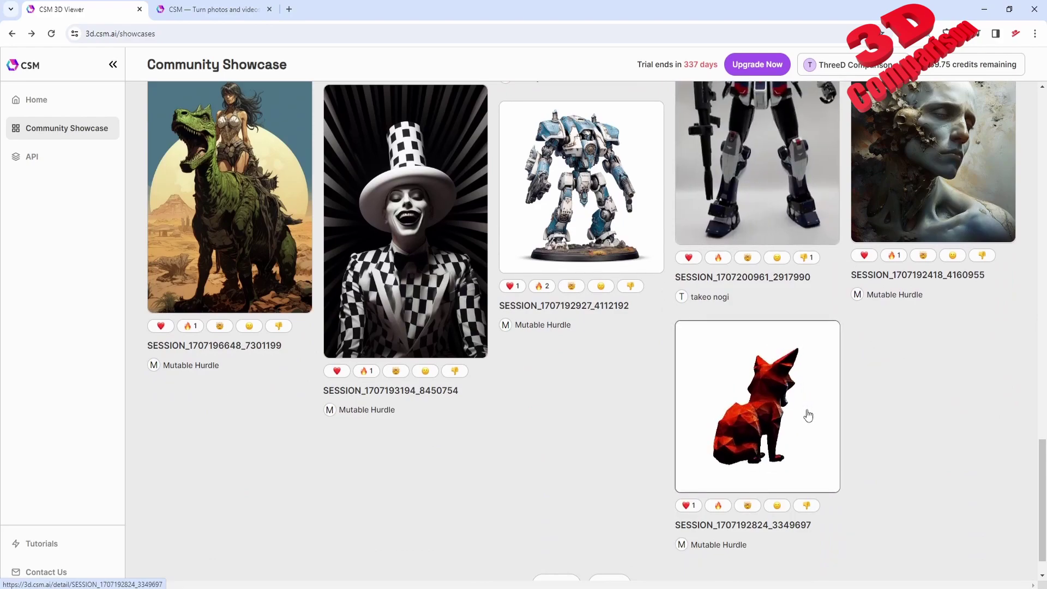
{"action": "scroll", "coordinate": [577, 491], "scroll_direction": "down", "scroll_amount": 1}
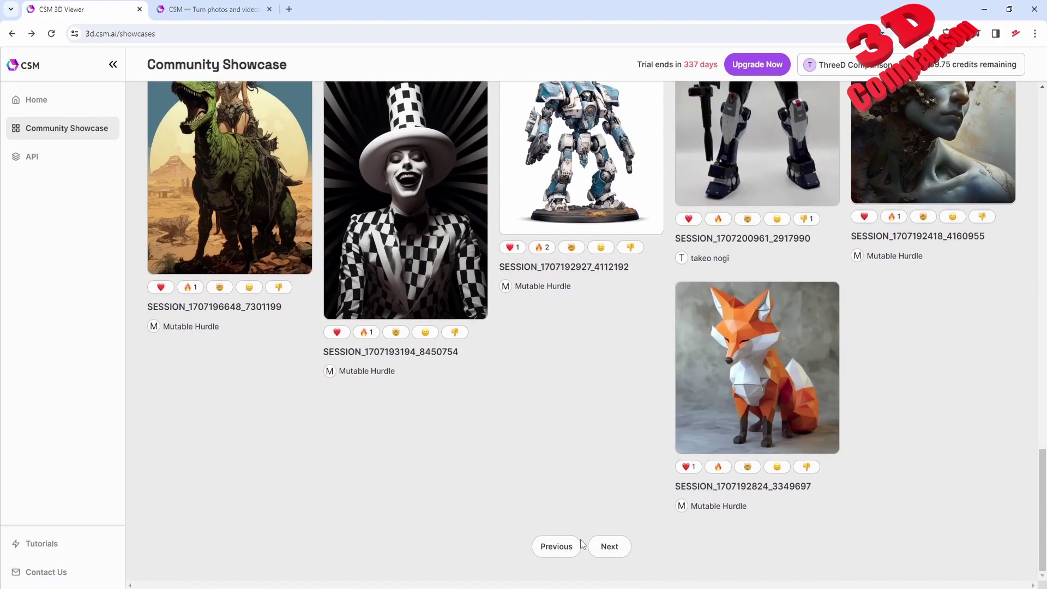
Step: Move to the next Explore page and scroll down to its bottom
{"action": "left_click", "coordinate": [609, 547]}
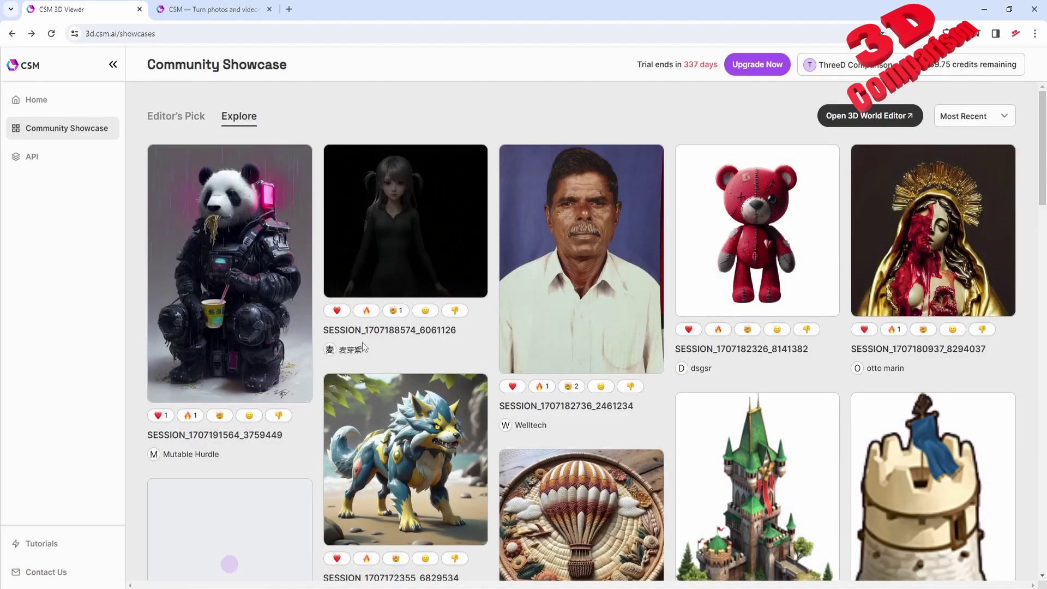
{"action": "scroll", "coordinate": [362, 341], "scroll_direction": "down", "scroll_amount": 6}
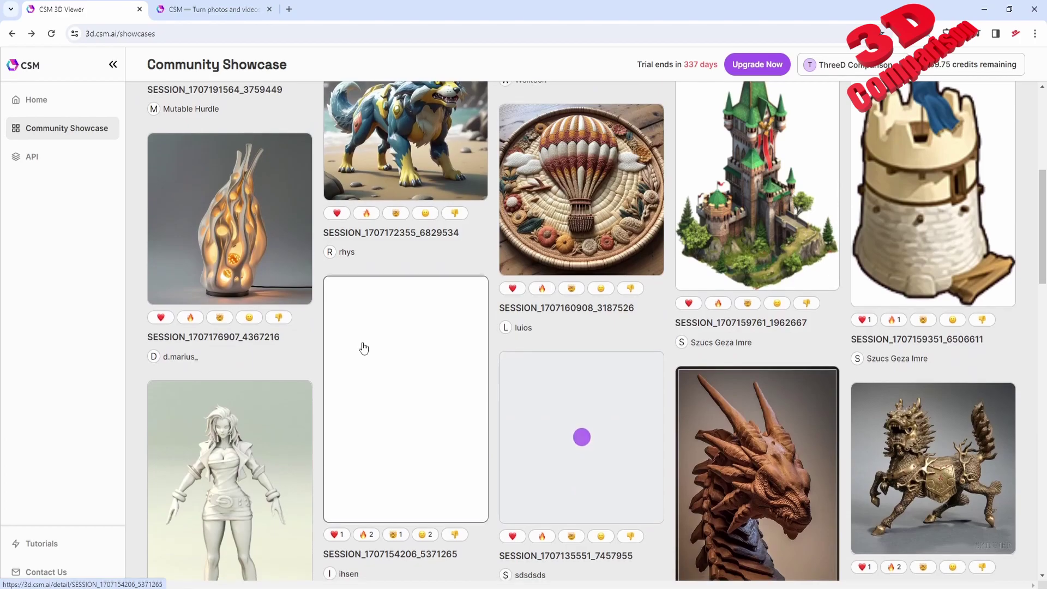
{"action": "scroll", "coordinate": [362, 341], "scroll_direction": "down", "scroll_amount": 4}
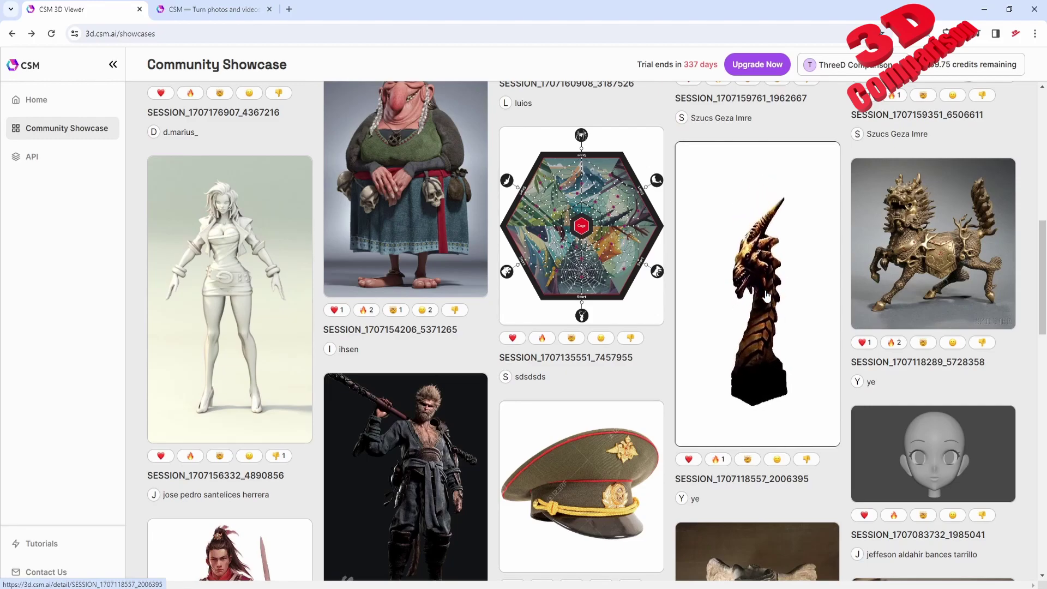
{"action": "scroll", "coordinate": [930, 324], "scroll_direction": "down", "scroll_amount": 6}
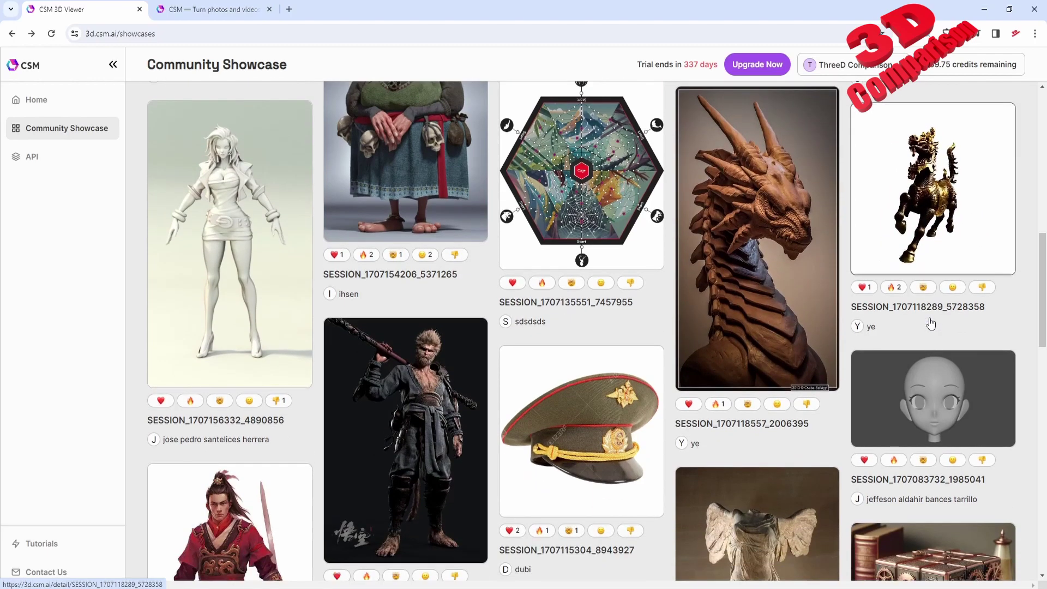
{"action": "scroll", "coordinate": [868, 391], "scroll_direction": "down", "scroll_amount": 10}
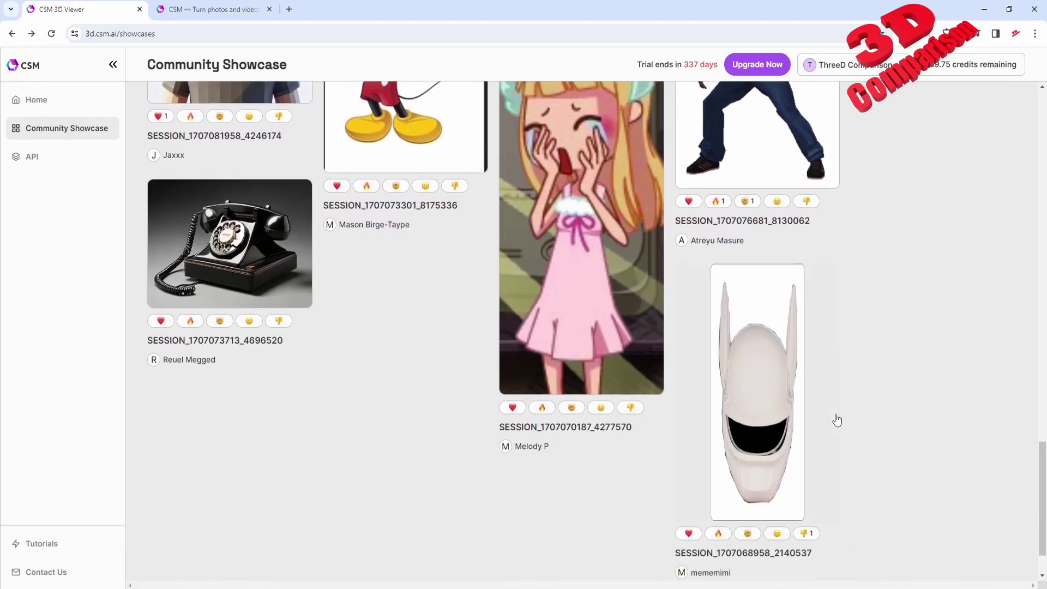
{"action": "scroll", "coordinate": [837, 419], "scroll_direction": "down", "scroll_amount": 2}
Step: Load another page and browse down past the apple and wireframe head models
{"action": "left_click", "coordinate": [619, 550]}
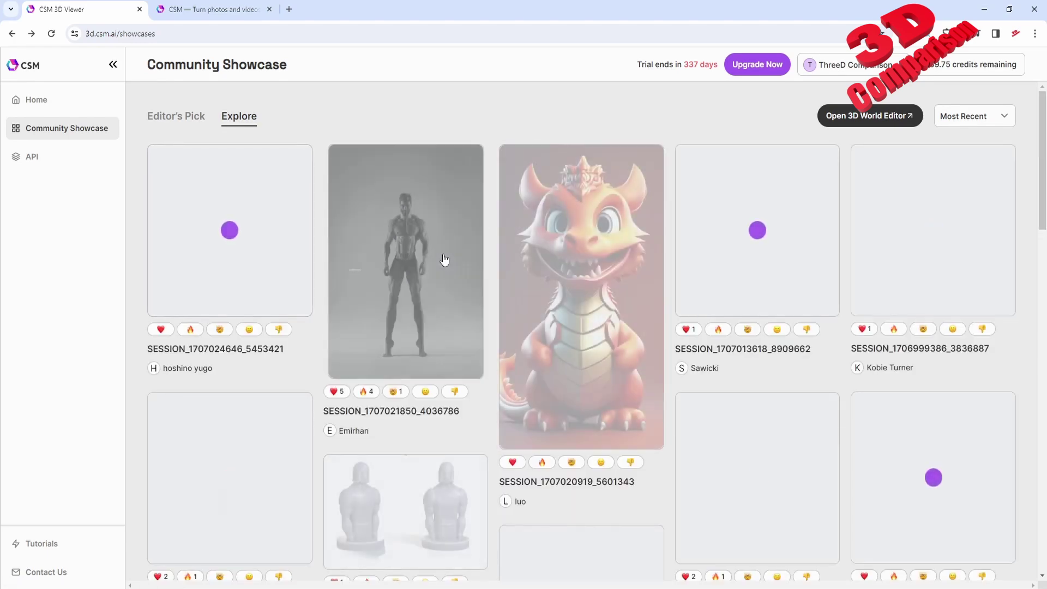
{"action": "scroll", "coordinate": [445, 259], "scroll_direction": "down", "scroll_amount": 15}
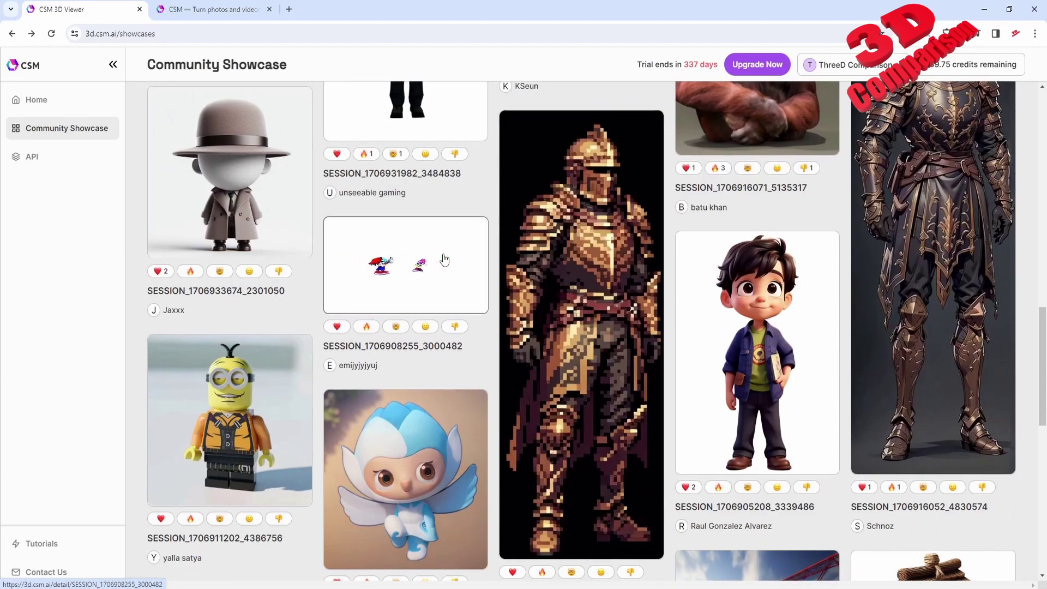
{"action": "scroll", "coordinate": [555, 309], "scroll_direction": "up", "scroll_amount": 1}
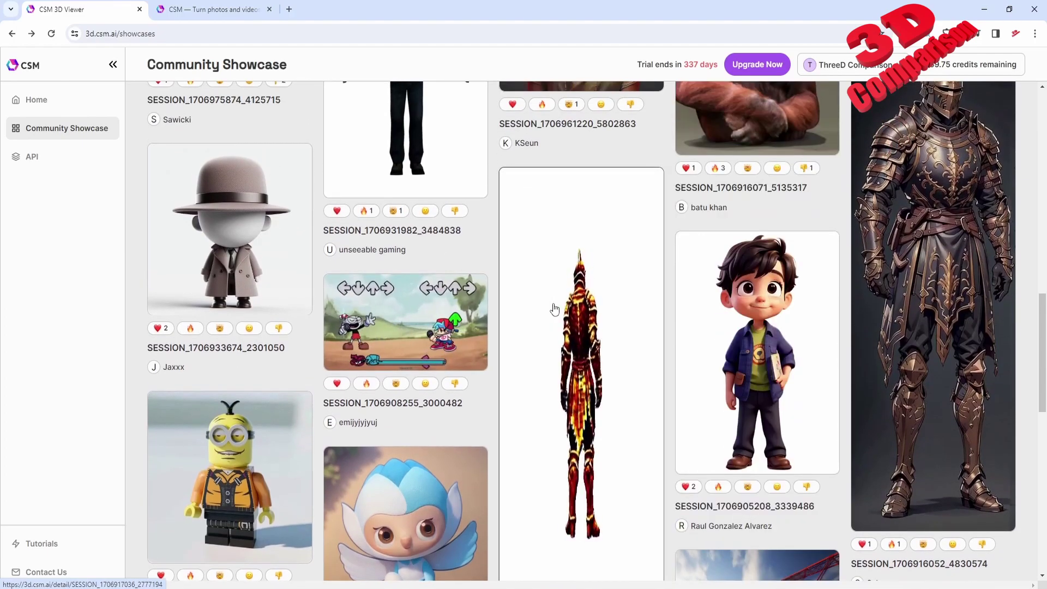
{"action": "scroll", "coordinate": [949, 305], "scroll_direction": "up", "scroll_amount": 1}
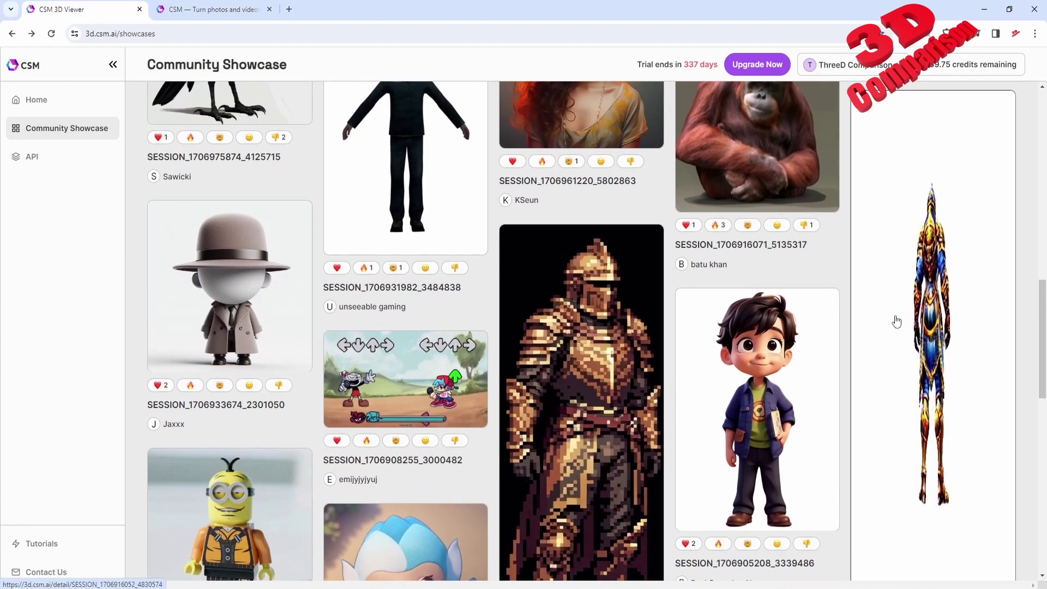
{"action": "scroll", "coordinate": [631, 391], "scroll_direction": "down", "scroll_amount": 4}
{"action": "scroll", "coordinate": [630, 392], "scroll_direction": "down", "scroll_amount": 5}
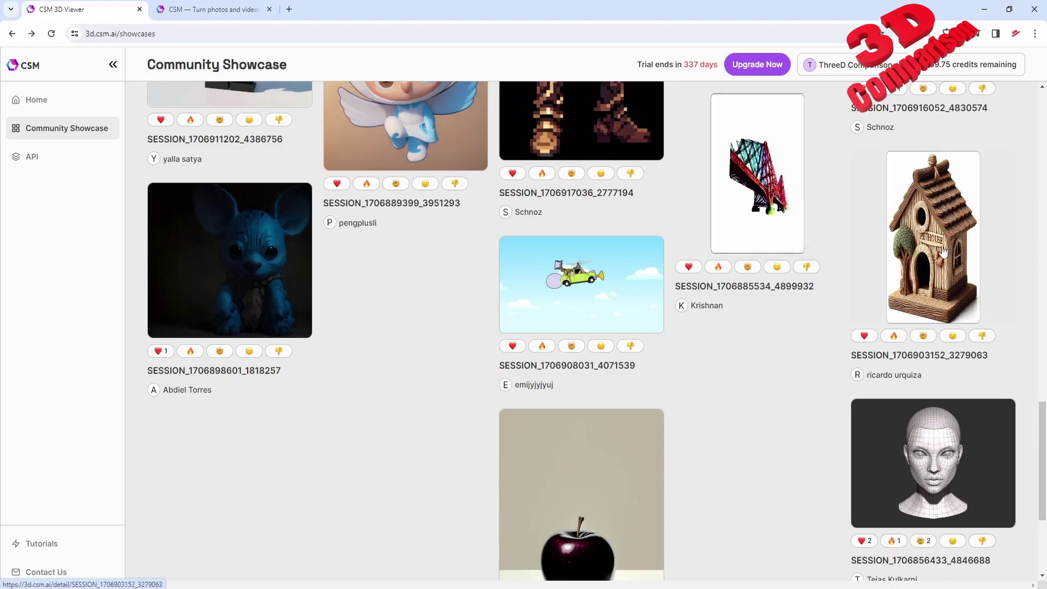
{"action": "mouse_move", "coordinate": [943, 251]}
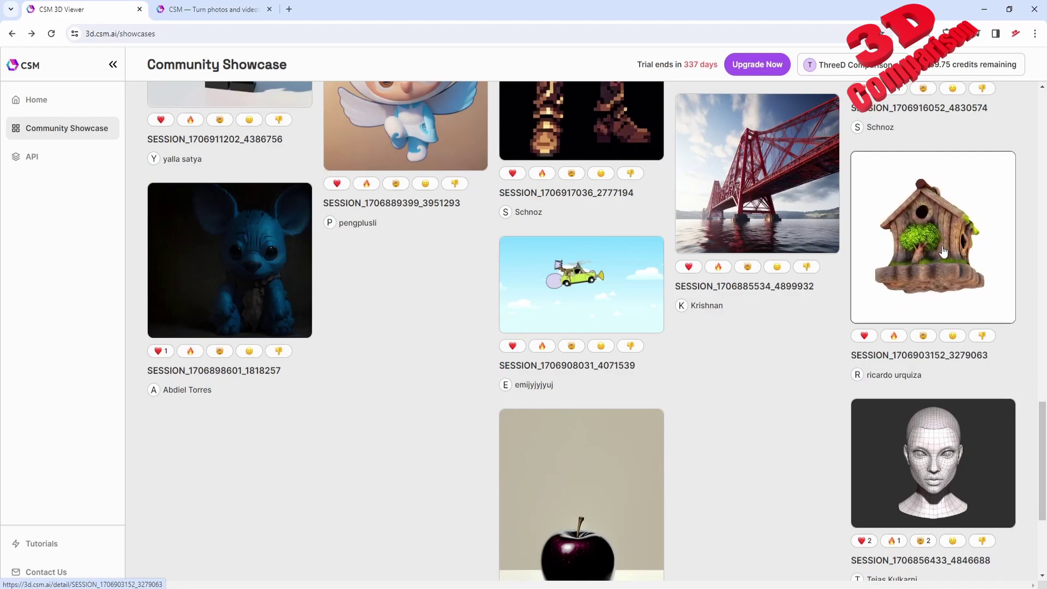
{"action": "scroll", "coordinate": [769, 370], "scroll_direction": "down", "scroll_amount": 4}
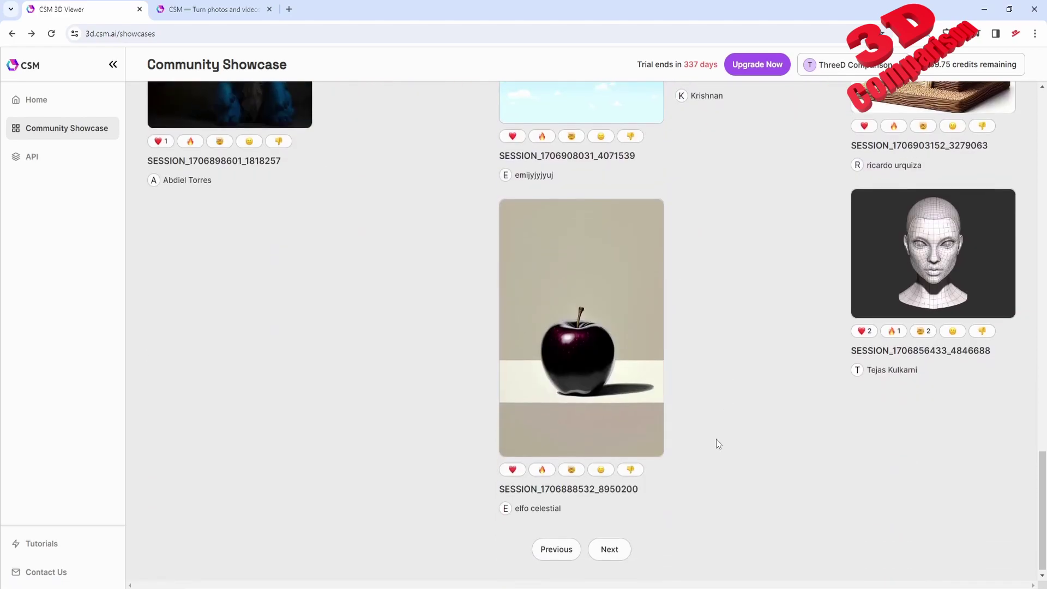
Step: Advance to the next Explore page and scroll through its models
{"action": "left_click", "coordinate": [593, 554]}
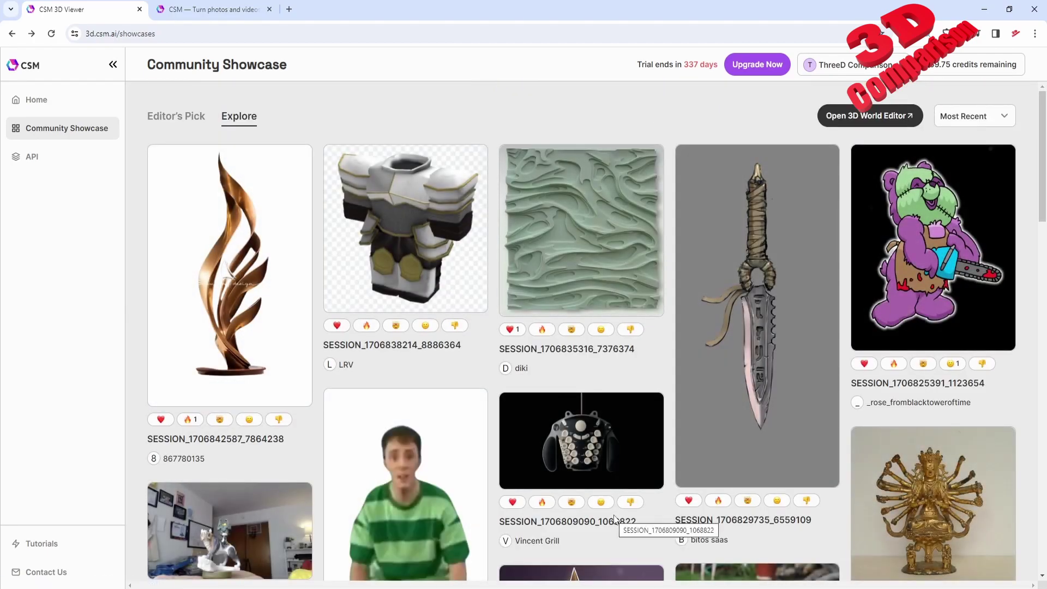
{"action": "scroll", "coordinate": [536, 406], "scroll_direction": "down", "scroll_amount": 10}
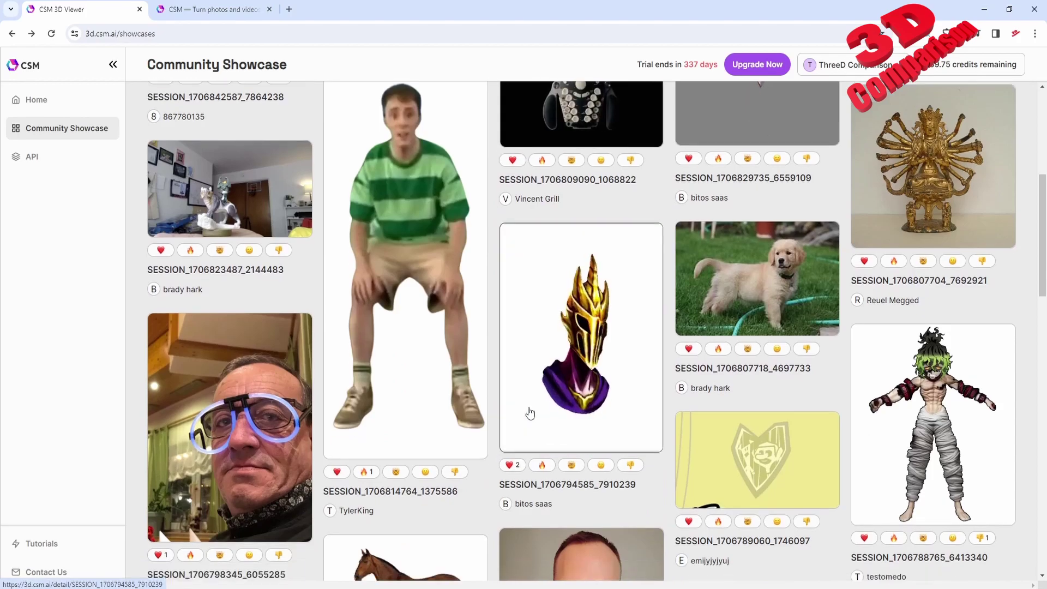
{"action": "scroll", "coordinate": [529, 412], "scroll_direction": "down", "scroll_amount": 12}
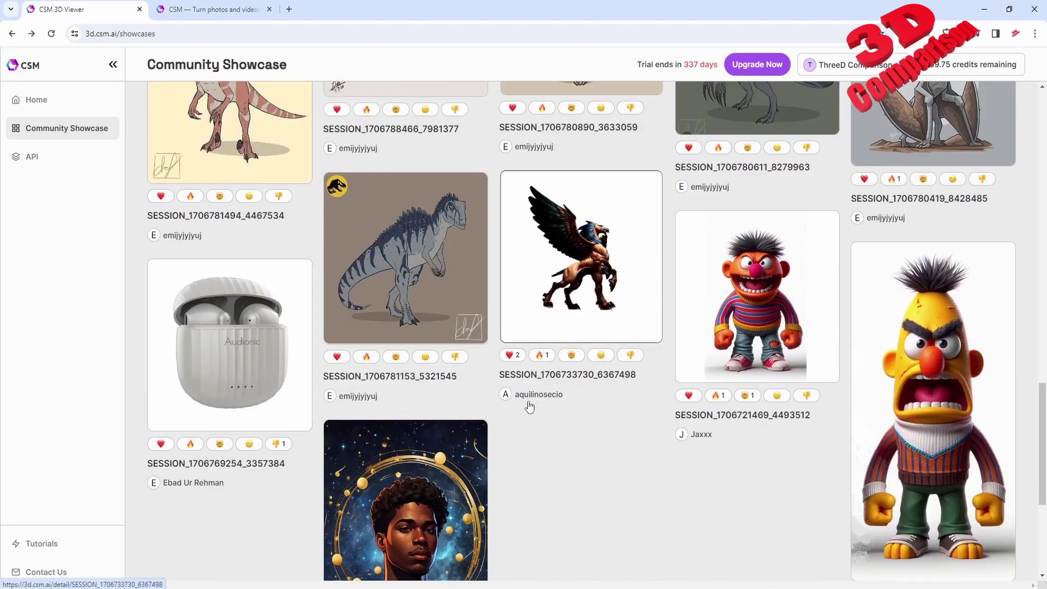
{"action": "mouse_move", "coordinate": [556, 296]}
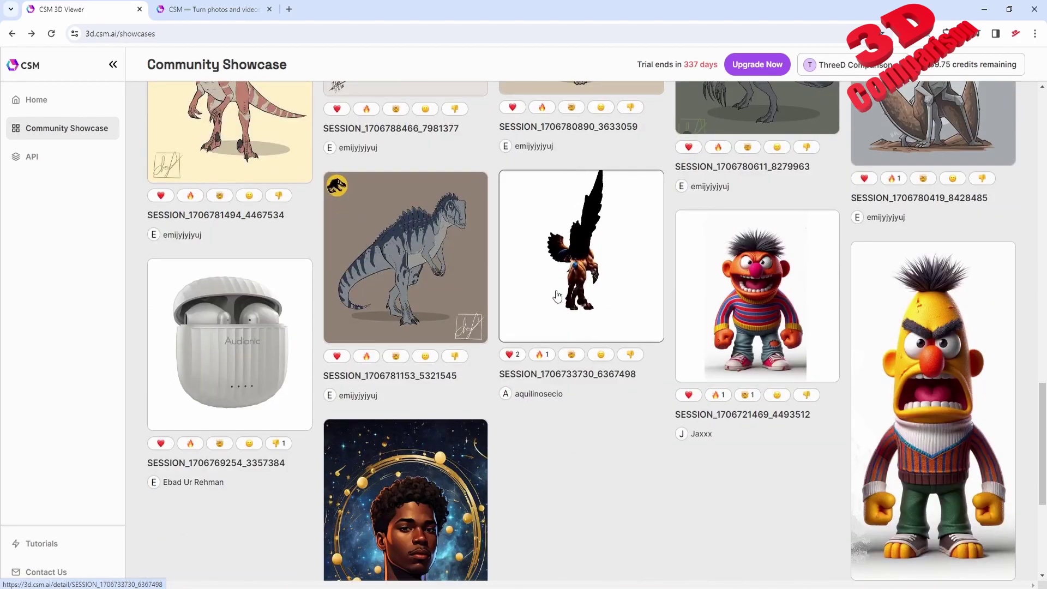
{"action": "scroll", "coordinate": [402, 178], "scroll_direction": "up", "scroll_amount": 3}
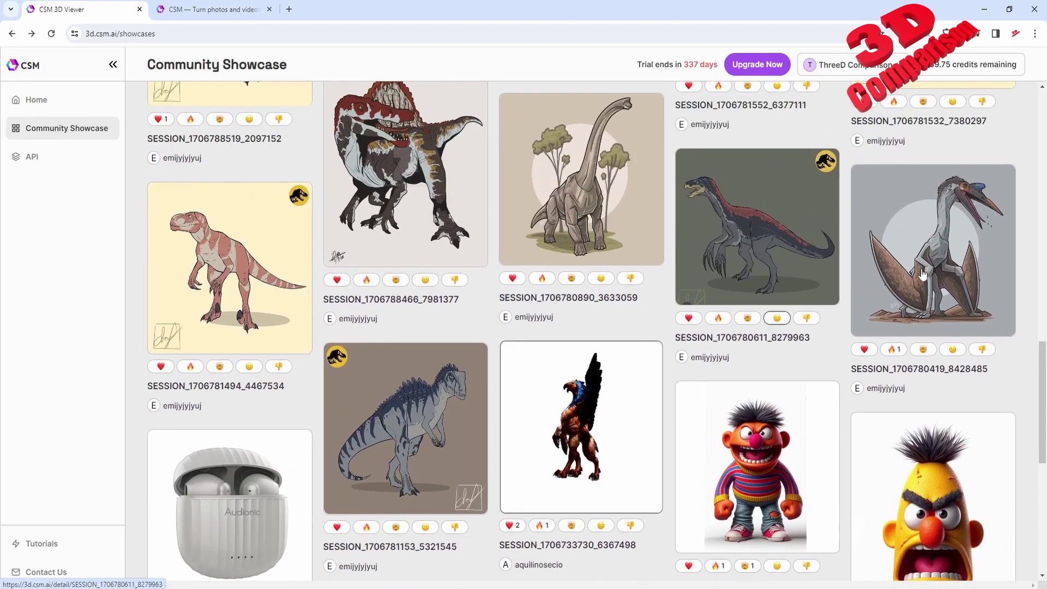
{"action": "mouse_move", "coordinate": [602, 429]}
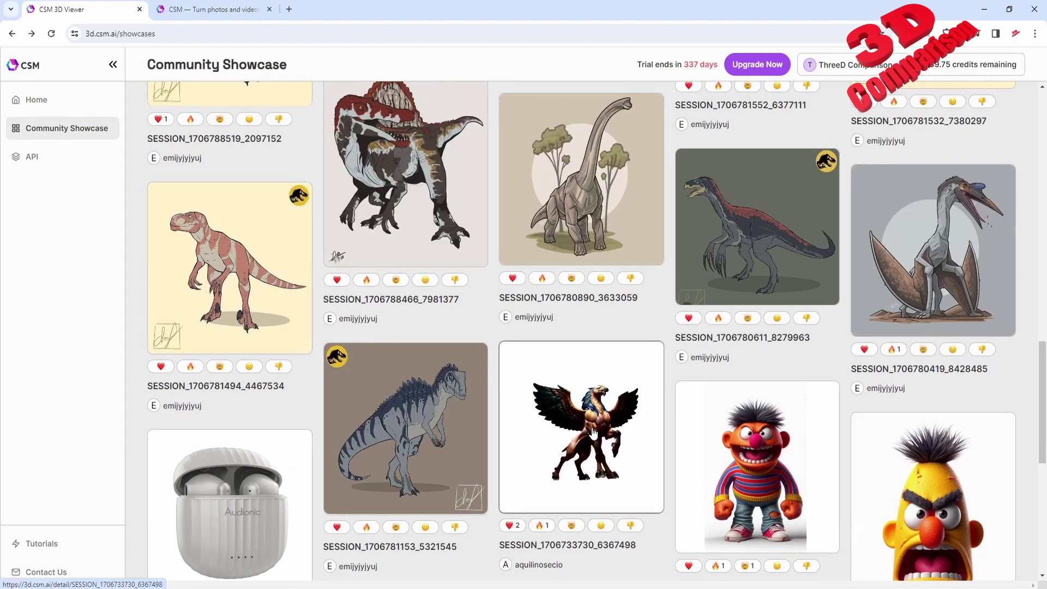
{"action": "scroll", "coordinate": [592, 443], "scroll_direction": "down", "scroll_amount": 8}
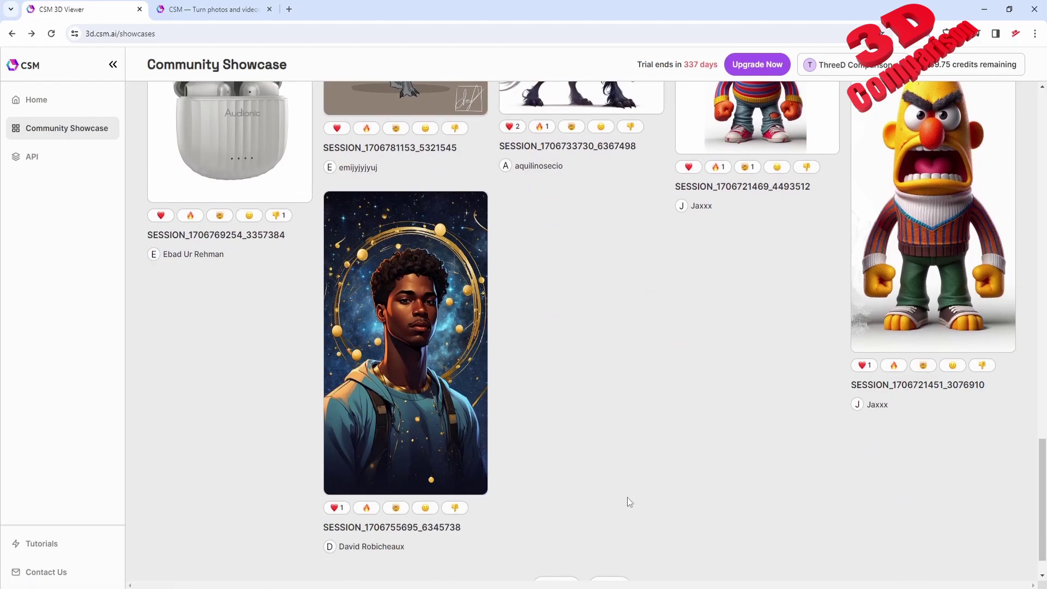
Step: Load the following page and scroll down to its bottom
{"action": "left_click", "coordinate": [611, 548]}
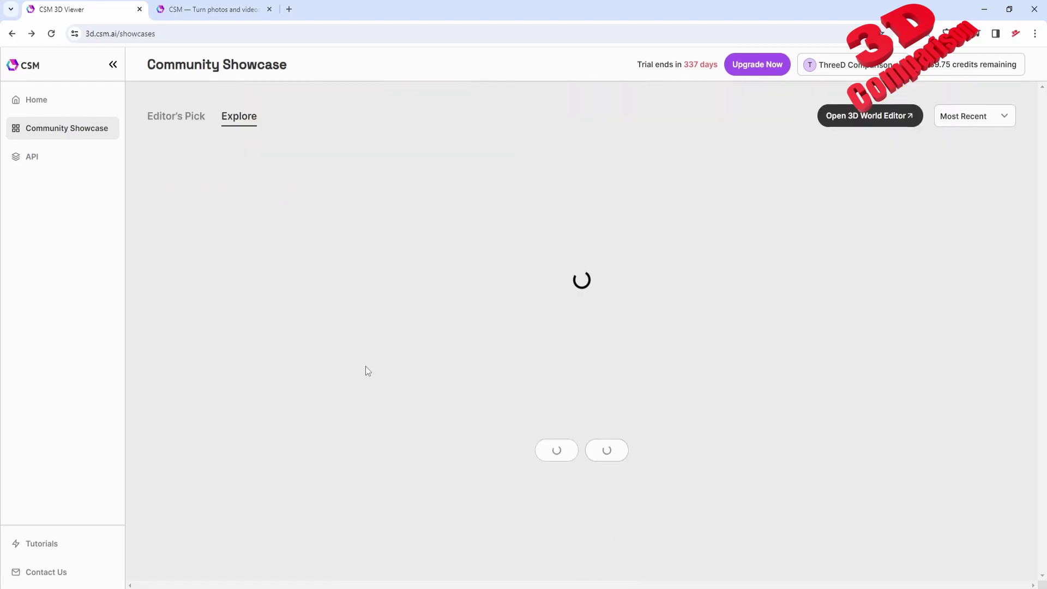
{"action": "mouse_move", "coordinate": [358, 364]}
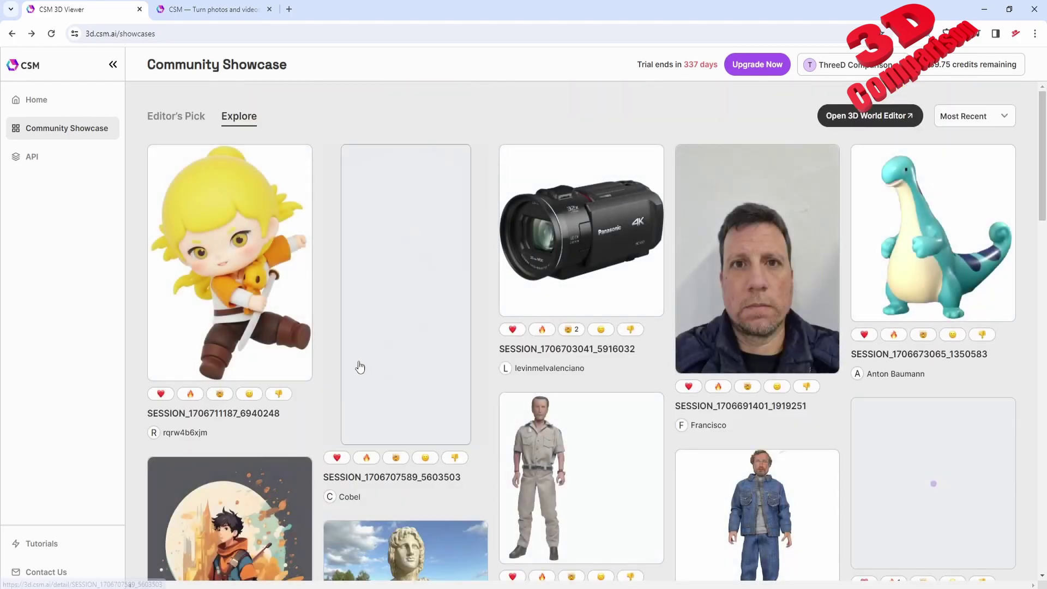
{"action": "scroll", "coordinate": [346, 360], "scroll_direction": "down", "scroll_amount": 4}
{"action": "scroll", "coordinate": [347, 360], "scroll_direction": "down", "scroll_amount": 6}
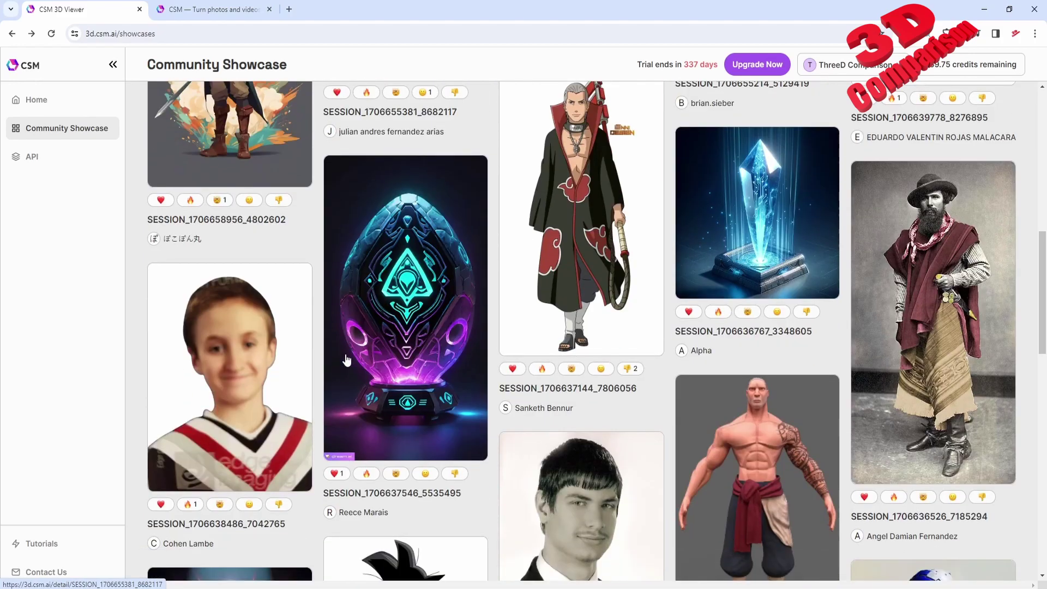
{"action": "scroll", "coordinate": [347, 360], "scroll_direction": "down", "scroll_amount": 12}
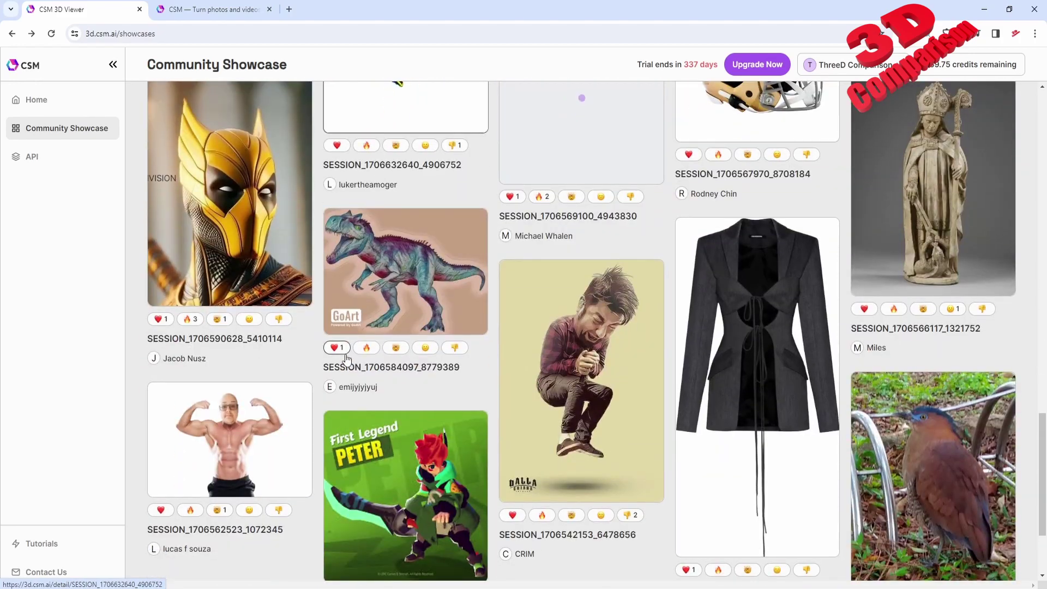
{"action": "scroll", "coordinate": [347, 360], "scroll_direction": "down", "scroll_amount": 3}
Step: Load the next page with the ornate egg, yellow robot dog and treasure chest
{"action": "left_click", "coordinate": [616, 547]}
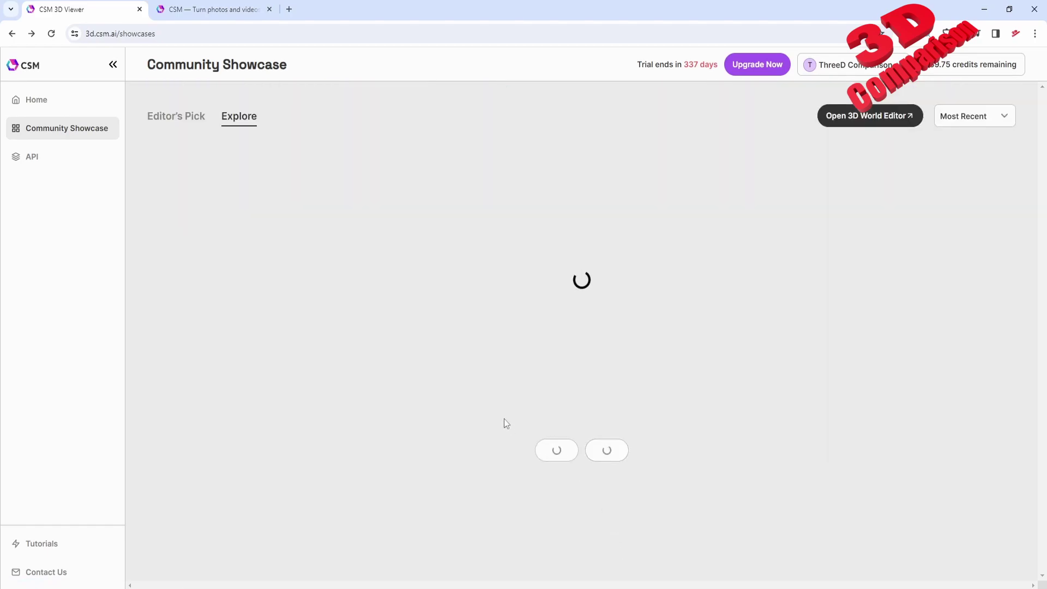
{"action": "scroll", "coordinate": [506, 425], "scroll_direction": "down", "scroll_amount": 5}
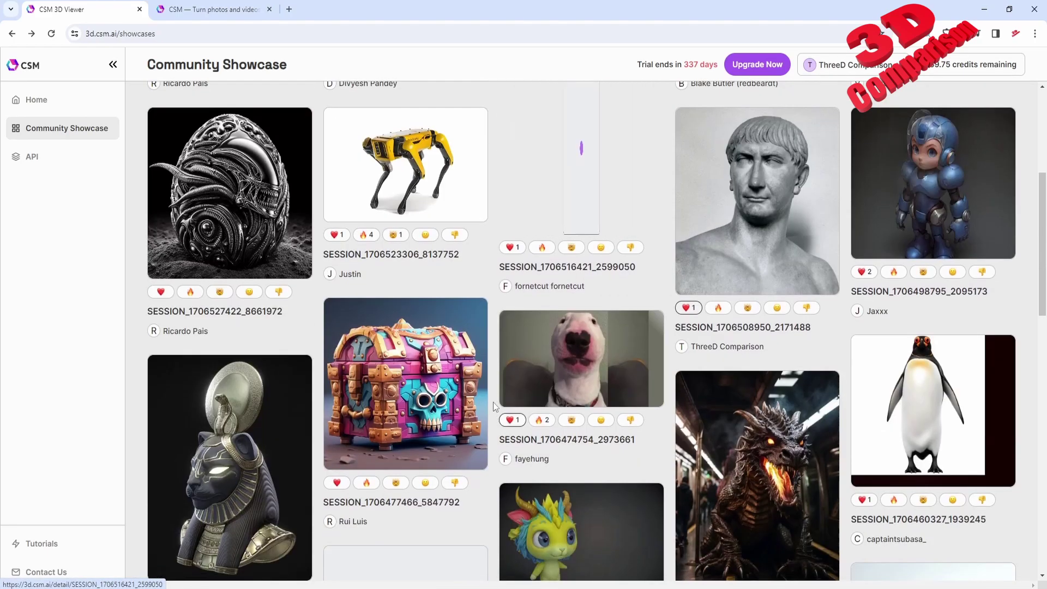
{"action": "scroll", "coordinate": [497, 396], "scroll_direction": "up", "scroll_amount": 2}
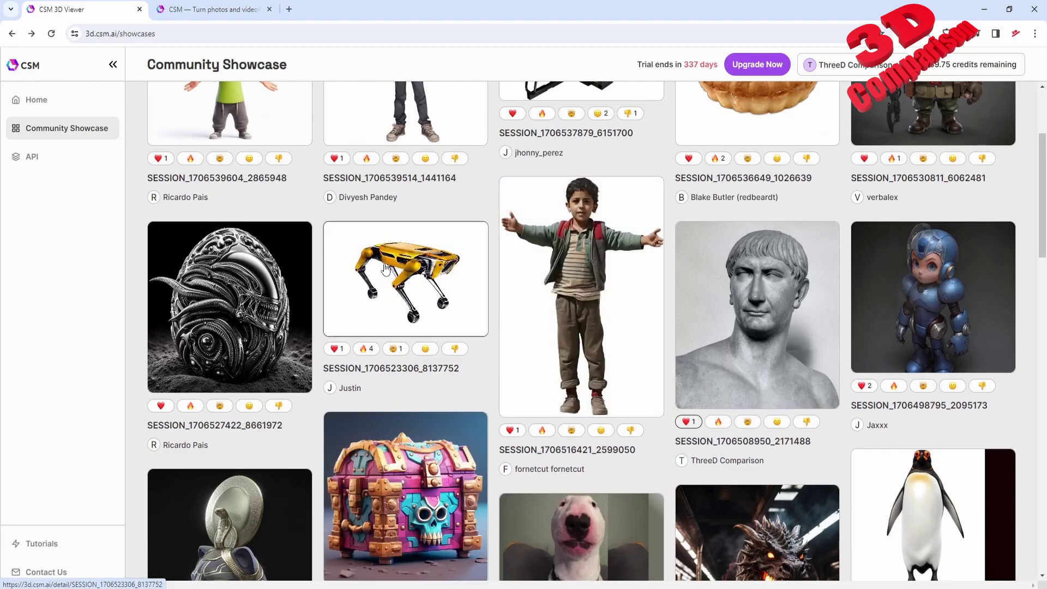
Step: Open the yellow robot dog model, orbit it to view its underside, and return to the showcase
{"action": "left_click", "coordinate": [385, 268]}
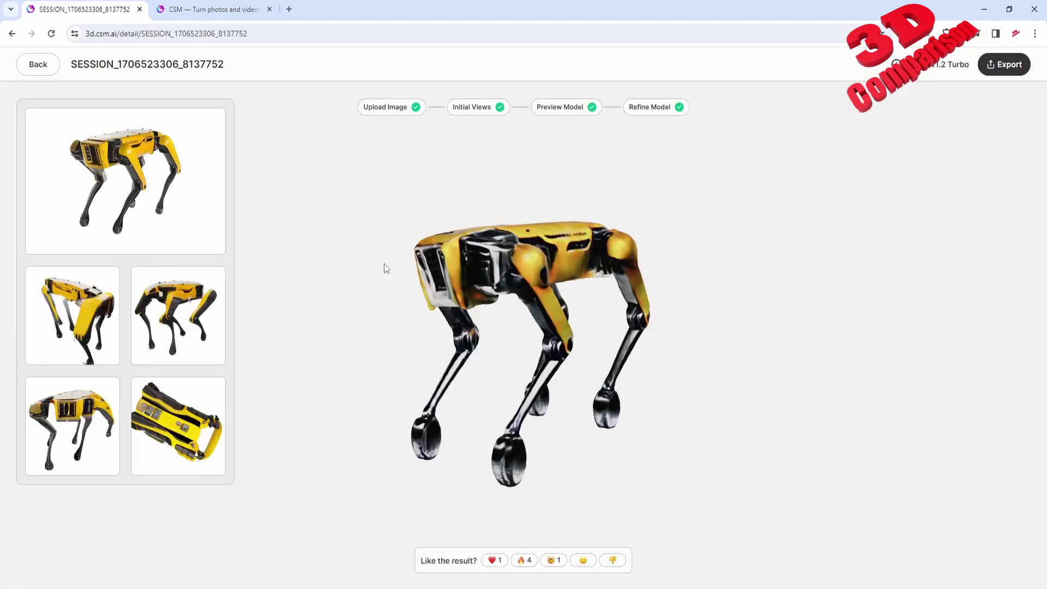
{"action": "left_click_drag", "start_coordinate": [754, 367], "coordinate": [499, 343]}
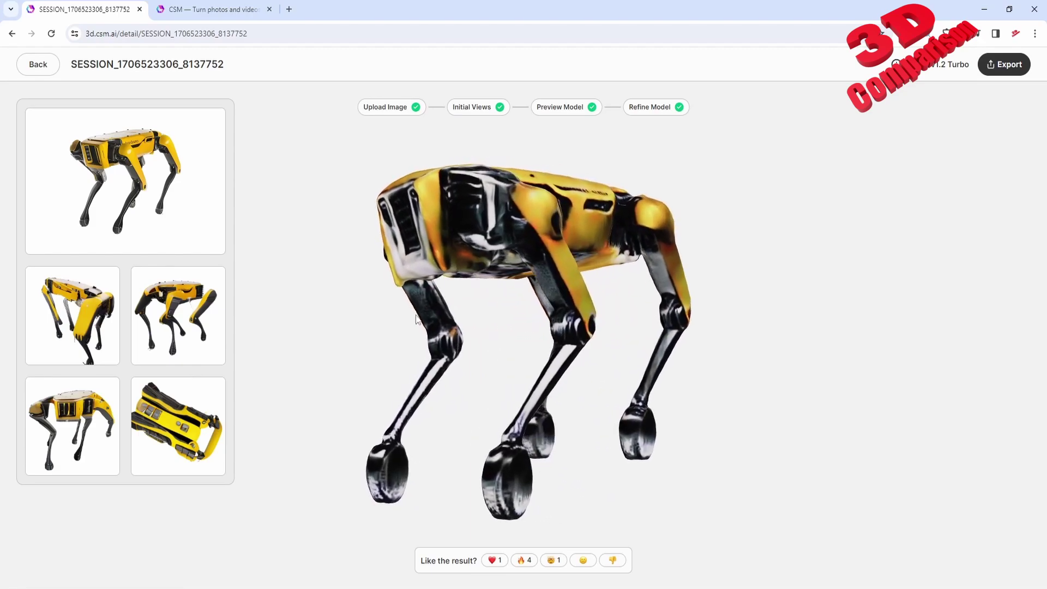
{"action": "left_click", "coordinate": [12, 34]}
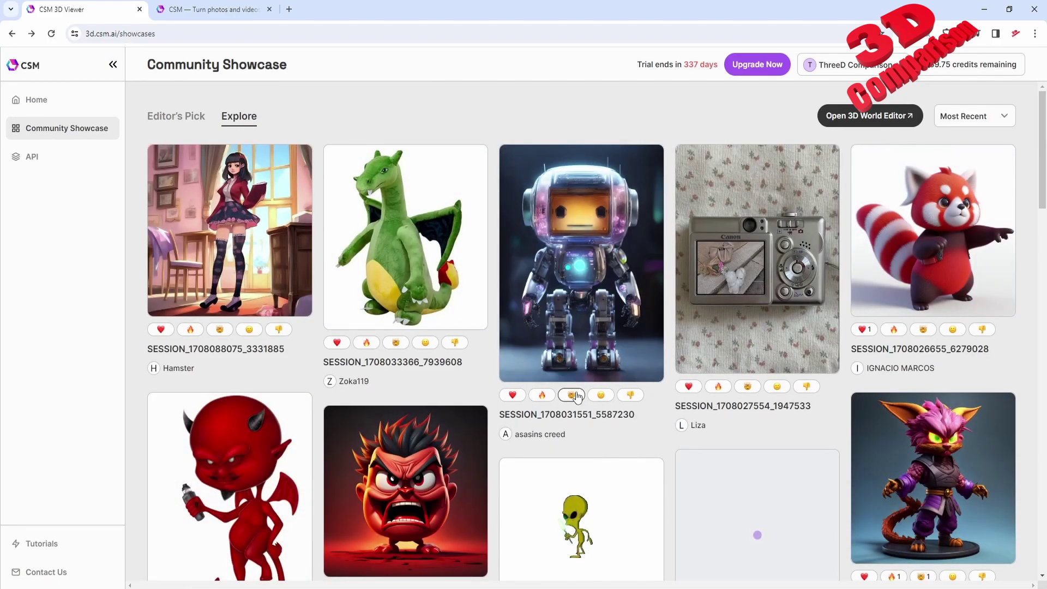
Step: Go to Home and scroll your 3D Assets past the chairs and busts to the grey SUV models
{"action": "left_click", "coordinate": [36, 100]}
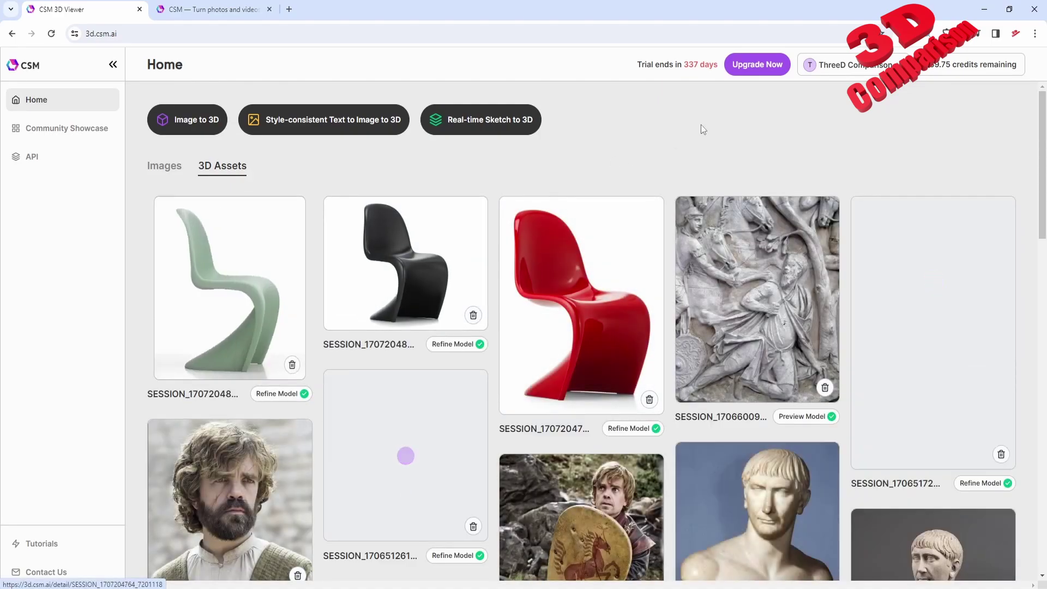
{"action": "scroll", "coordinate": [683, 168], "scroll_direction": "down", "scroll_amount": 10}
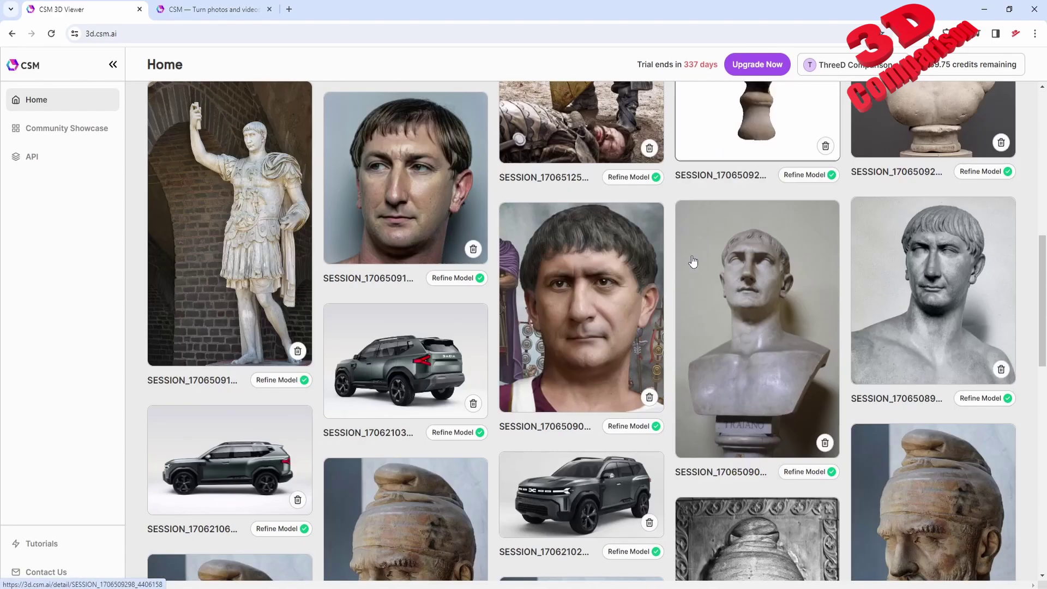
{"action": "scroll", "coordinate": [693, 262], "scroll_direction": "down", "scroll_amount": 1}
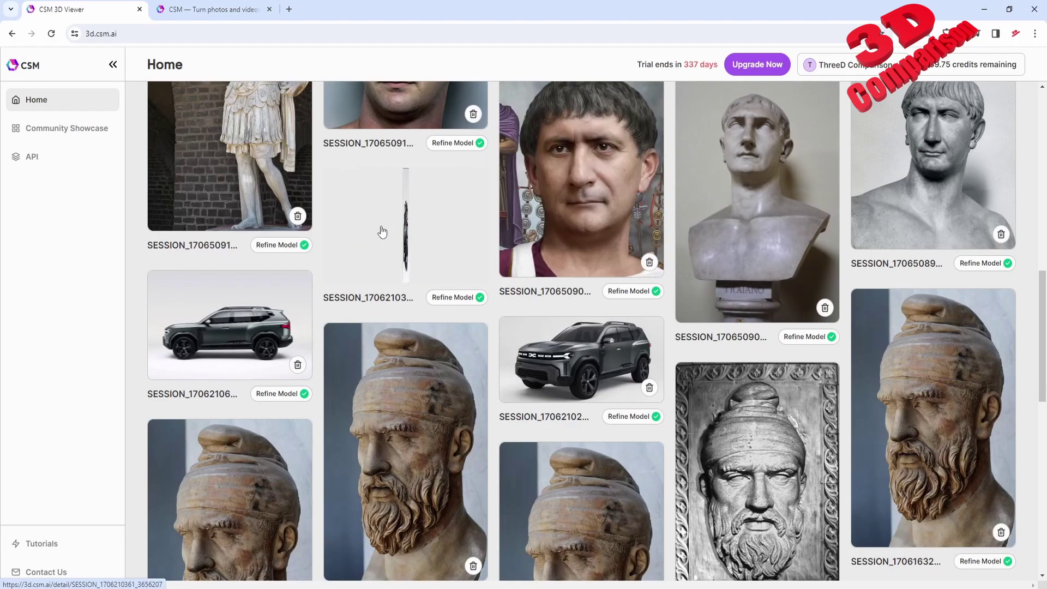
{"action": "left_click", "coordinate": [601, 380]}
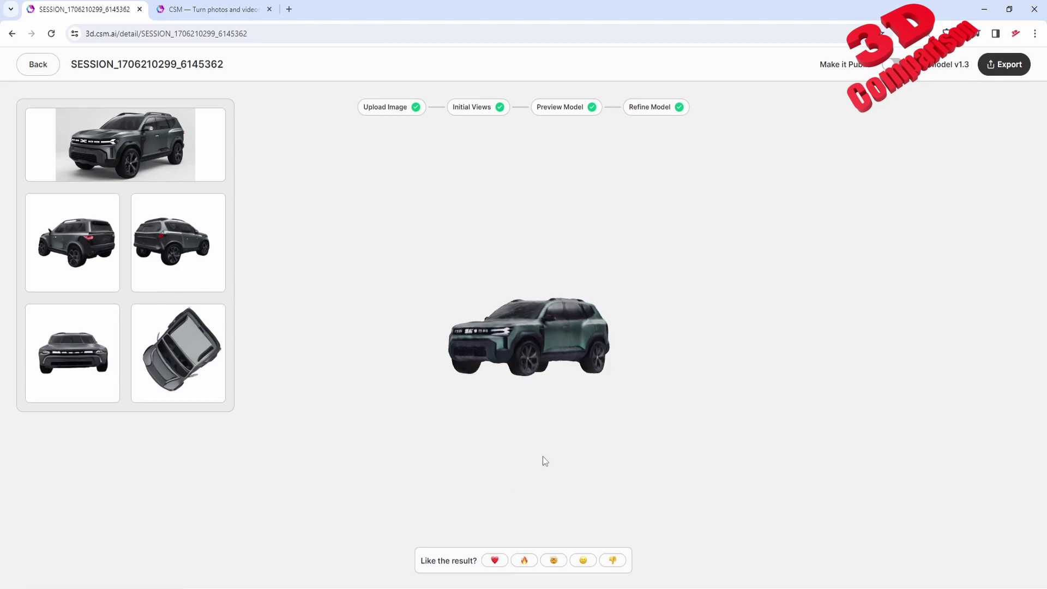
{"action": "left_click_drag", "start_coordinate": [574, 338], "coordinate": [631, 338]}
{"action": "scroll", "coordinate": [547, 319], "scroll_direction": "up", "scroll_amount": 5}
{"action": "scroll", "coordinate": [532, 326], "scroll_direction": "up", "scroll_amount": 2}
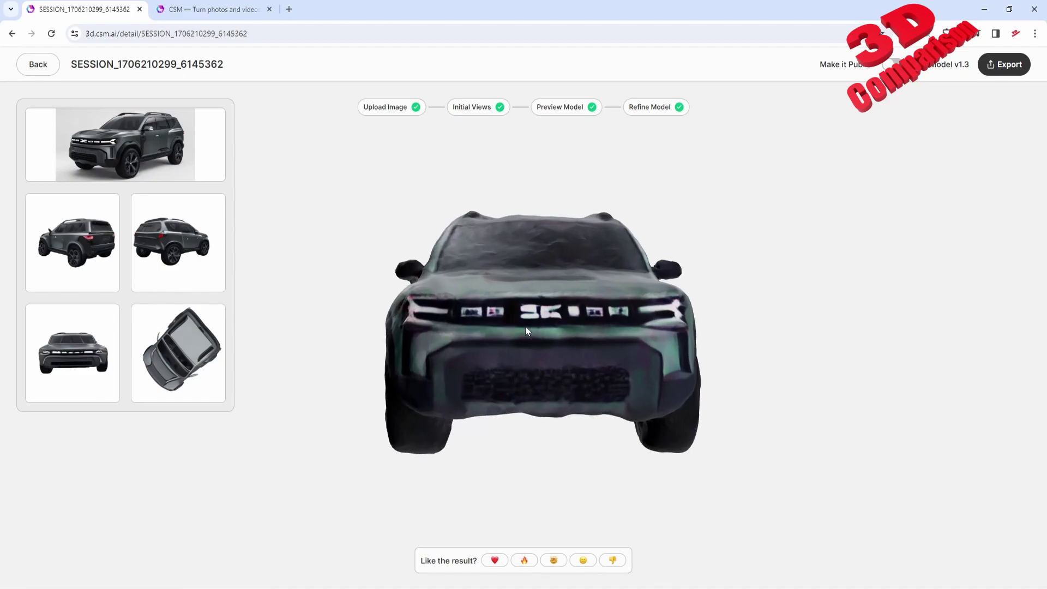
Step: Inspect the SUV from above, then return to a front three-quarter view
{"action": "left_click_drag", "start_coordinate": [525, 326], "coordinate": [762, 465]}
{"action": "scroll", "coordinate": [653, 433], "scroll_direction": "down", "scroll_amount": 2}
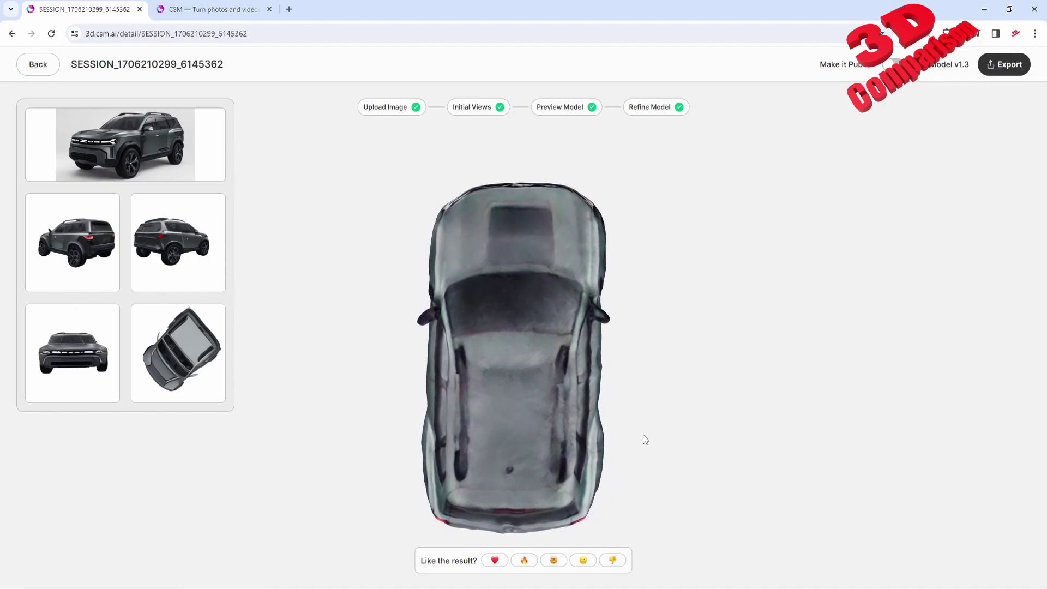
{"action": "left_click_drag", "start_coordinate": [640, 440], "coordinate": [662, 364]}
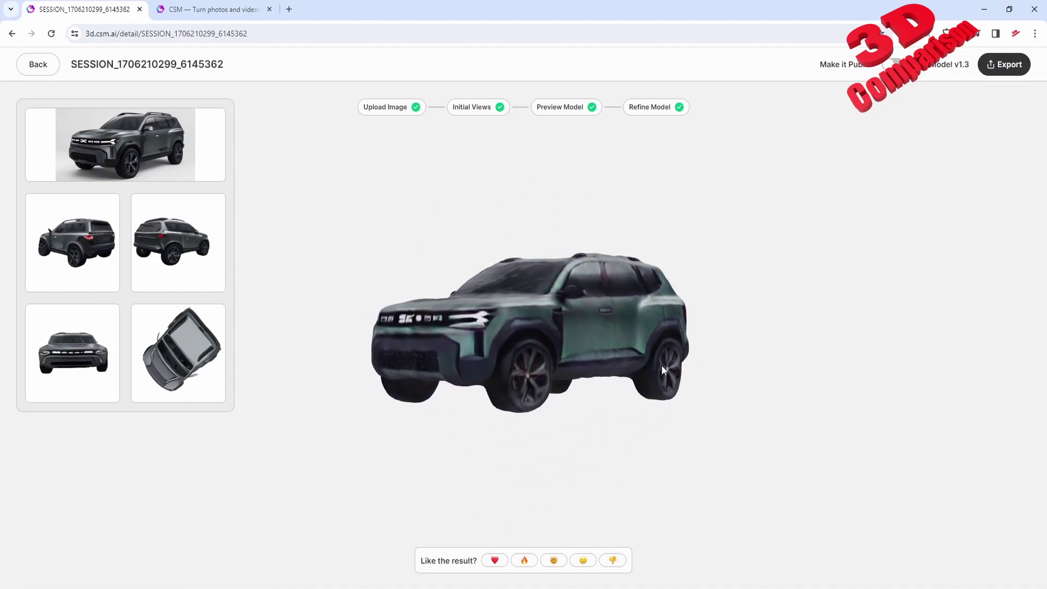
{"action": "left_click", "coordinate": [18, 73]}
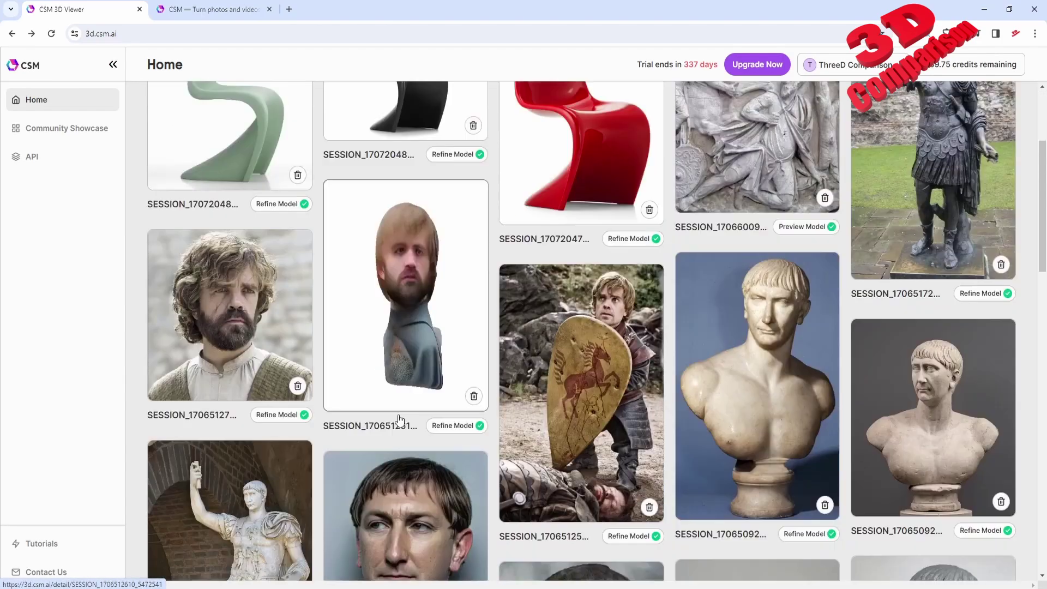
{"action": "scroll", "coordinate": [399, 419], "scroll_direction": "down", "scroll_amount": 8}
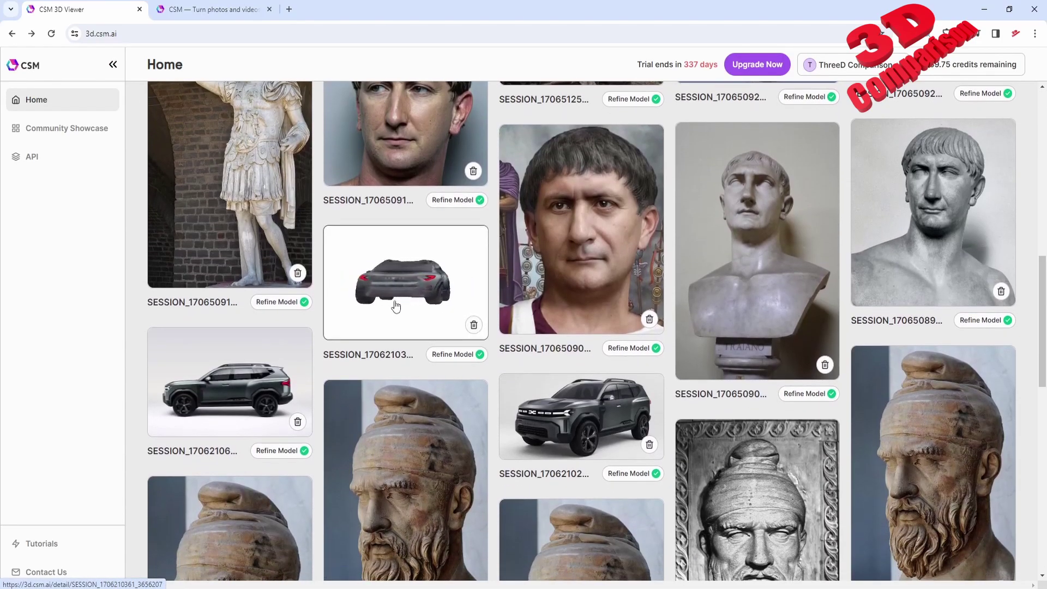
{"action": "mouse_move", "coordinate": [230, 393]}
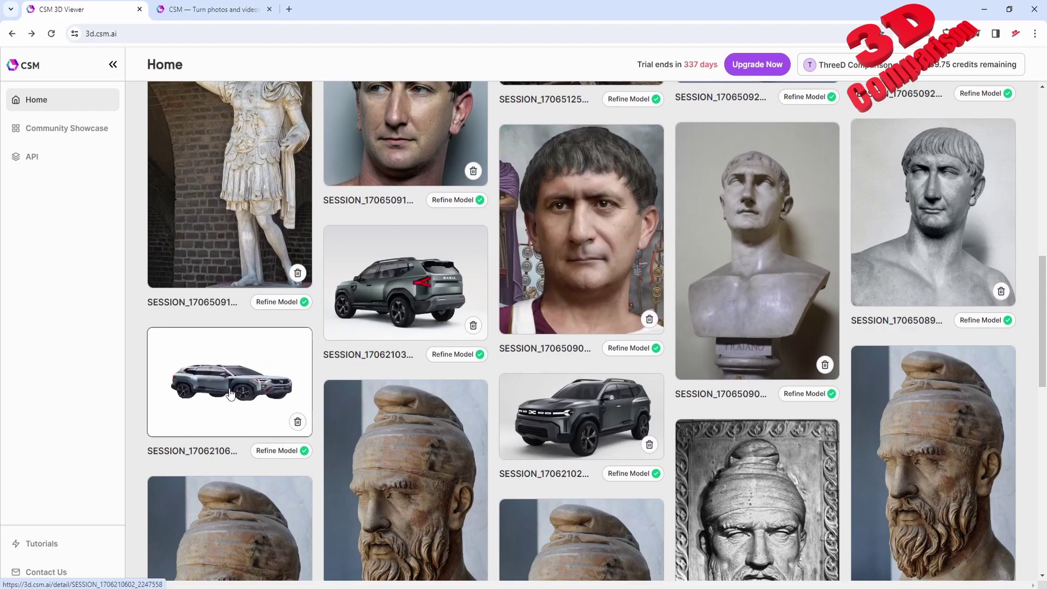
{"action": "left_click", "coordinate": [401, 293]}
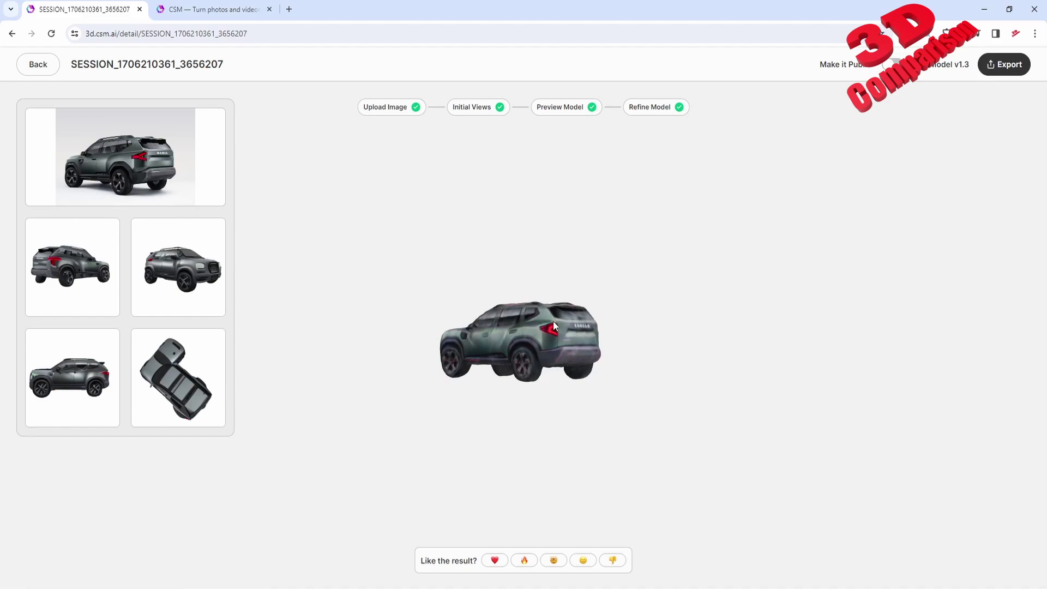
Step: Inspect the second SUV from top, side and rear, then show its OBJ, GLB, USDZ and FBX export formats
{"action": "left_click_drag", "start_coordinate": [562, 325], "coordinate": [476, 416]}
{"action": "scroll", "coordinate": [556, 390], "scroll_direction": "up", "scroll_amount": 5}
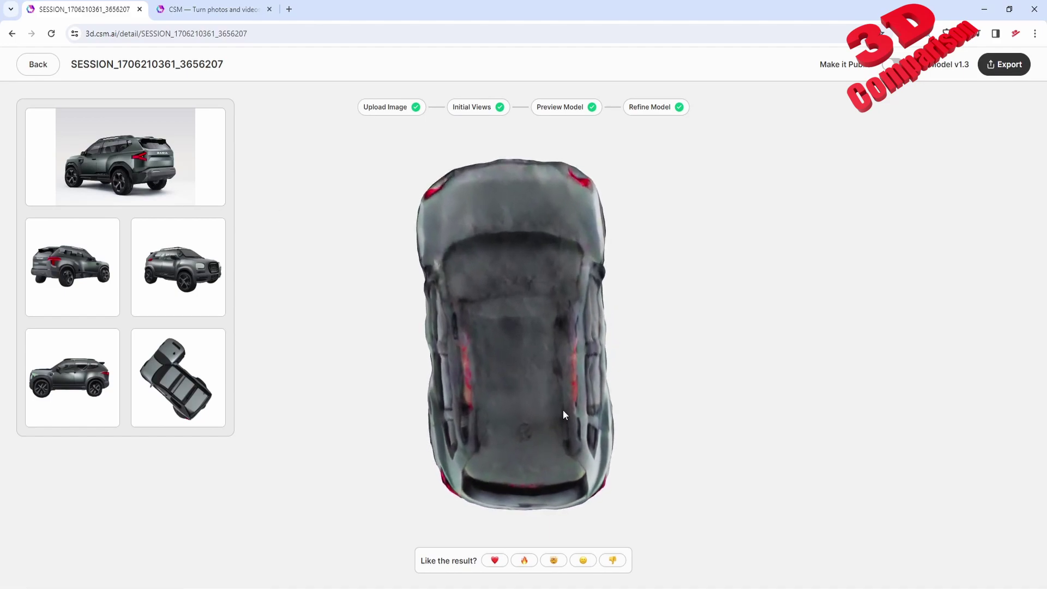
{"action": "left_click_drag", "start_coordinate": [563, 410], "coordinate": [715, 375]}
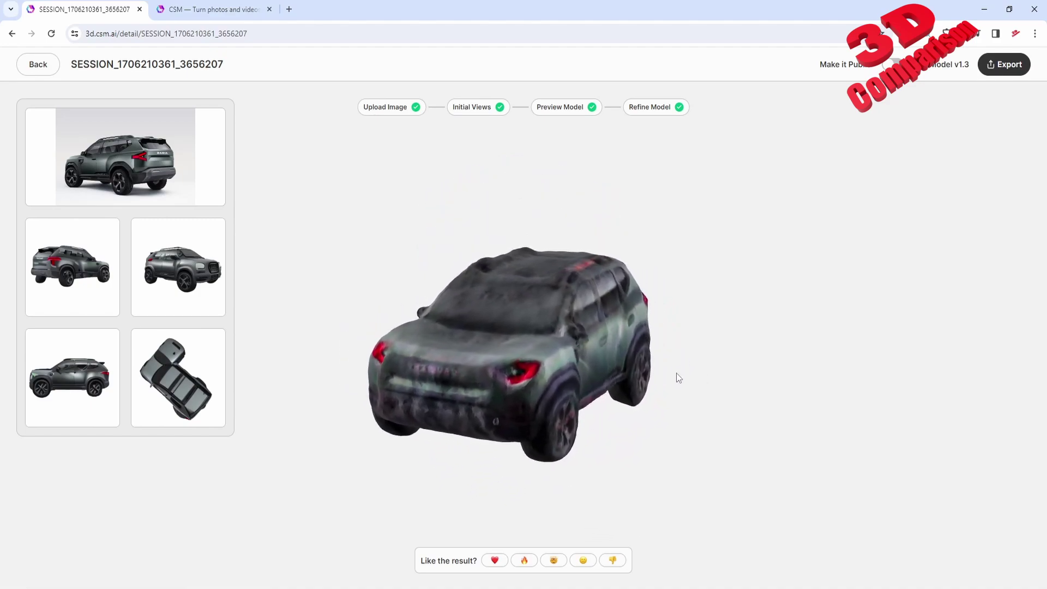
{"action": "scroll", "coordinate": [557, 420], "scroll_direction": "up", "scroll_amount": 3}
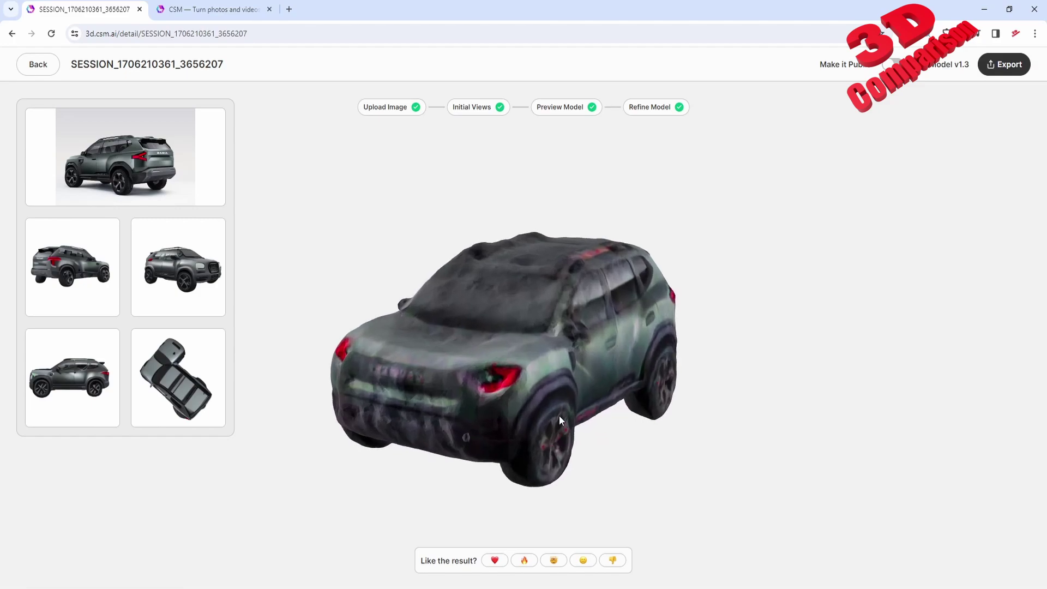
{"action": "scroll", "coordinate": [558, 416], "scroll_direction": "up", "scroll_amount": 5}
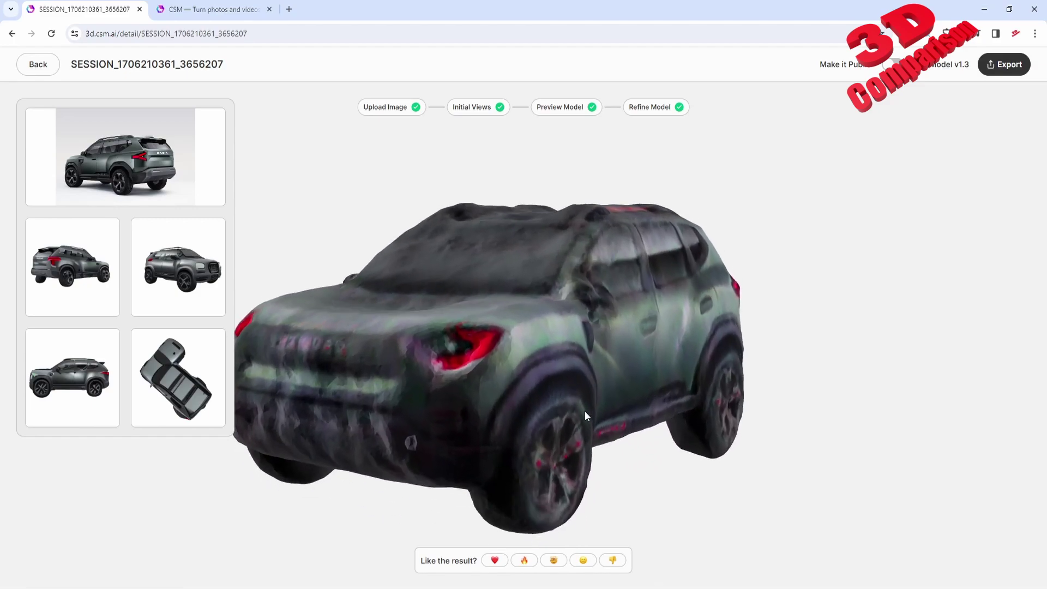
{"action": "left_click_drag", "start_coordinate": [585, 416], "coordinate": [655, 412]}
{"action": "left_click", "coordinate": [1003, 64]}
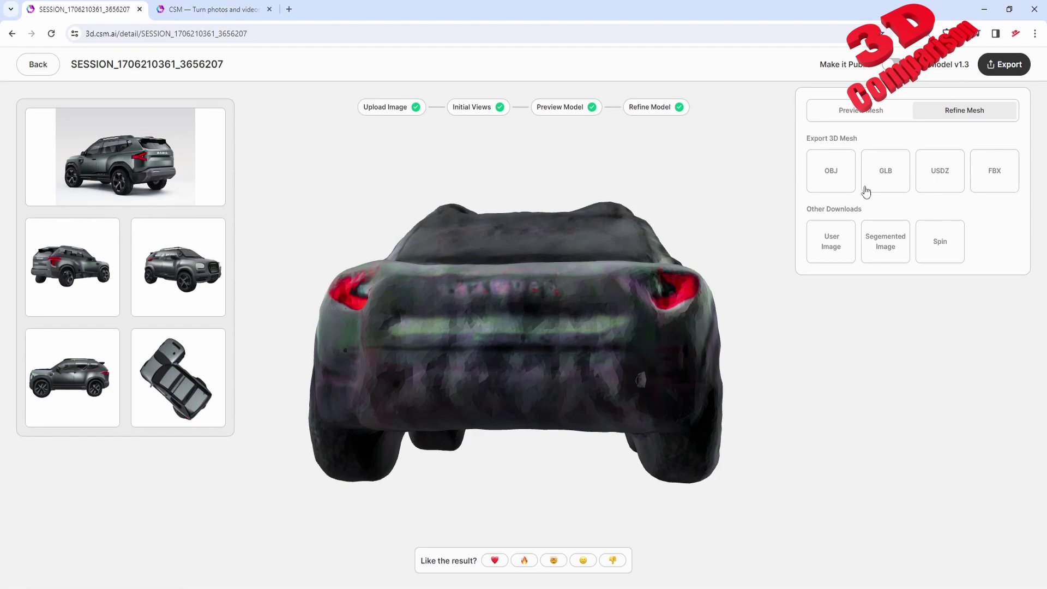
{"action": "left_click_drag", "start_coordinate": [694, 347], "coordinate": [579, 346]}
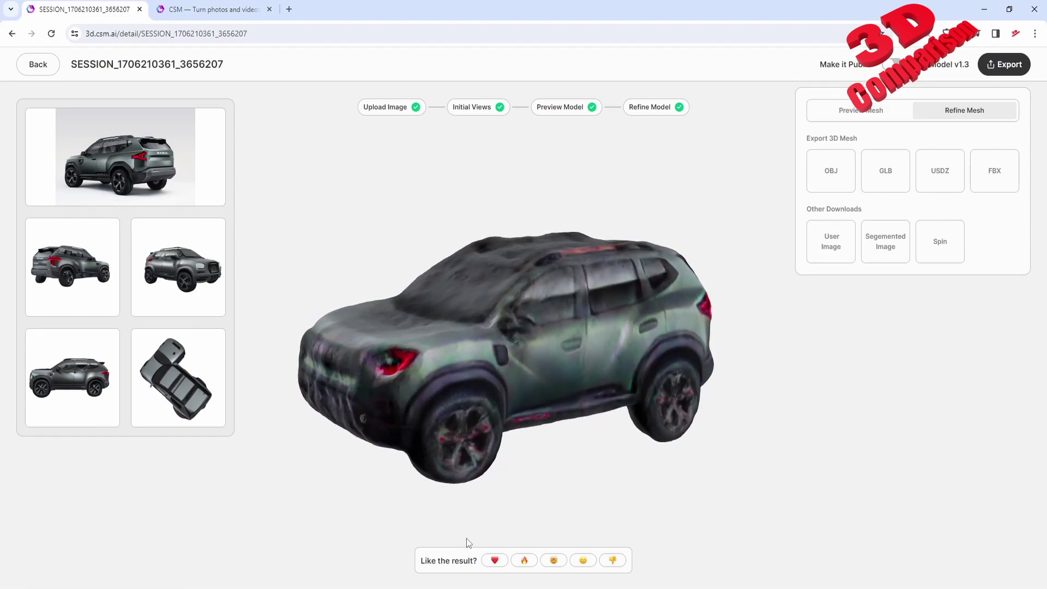
{"action": "left_click_drag", "start_coordinate": [467, 542], "coordinate": [410, 394]}
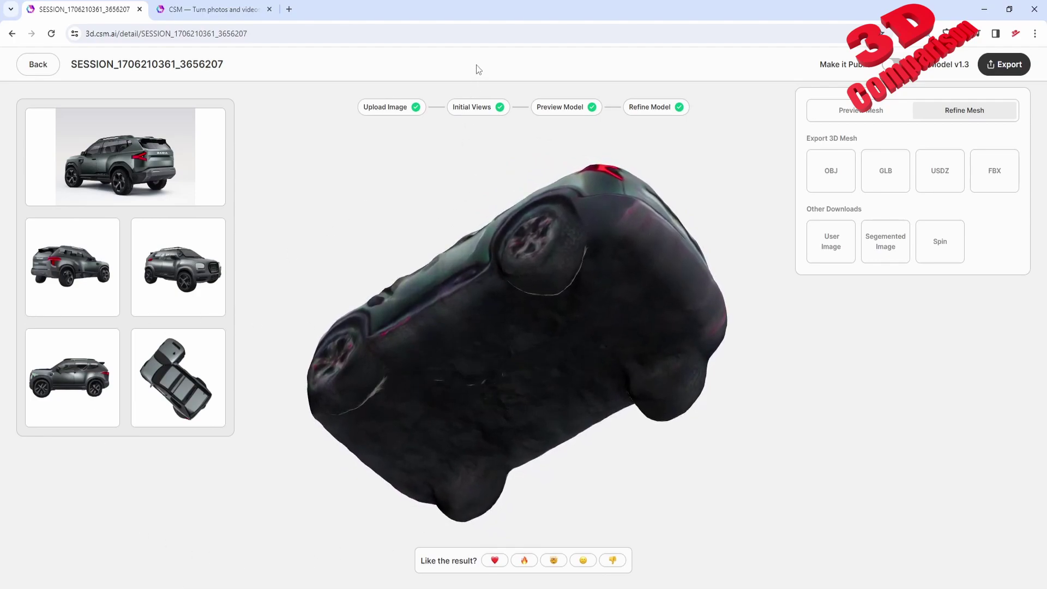